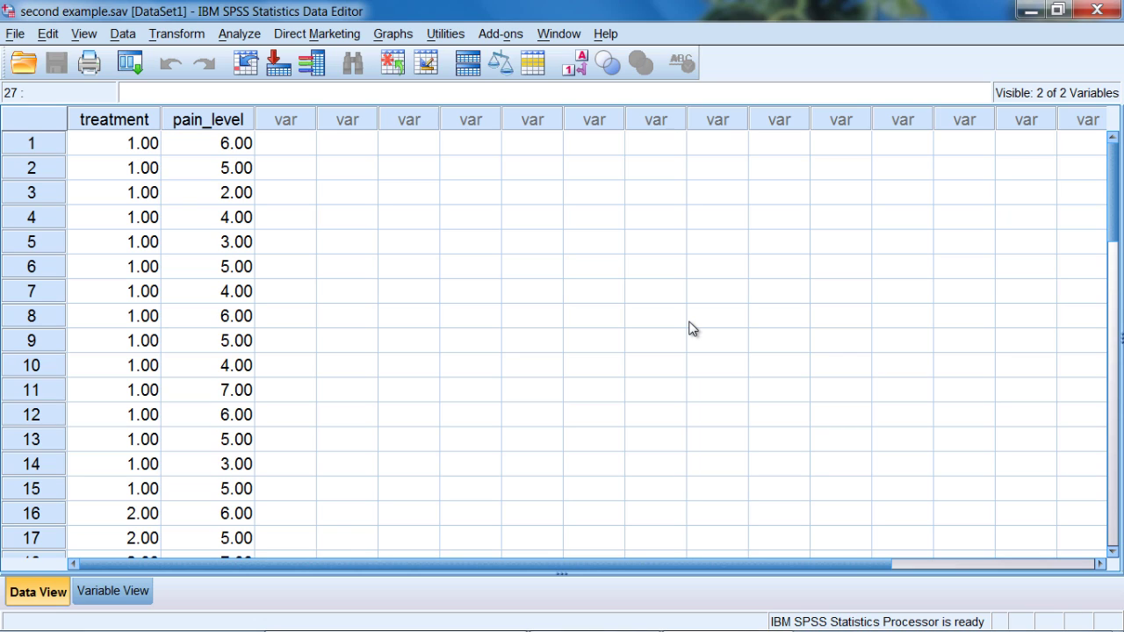
- Turn on value labels and widen the treatment column to show acupuncture and massage therapy
click(121, 118)
click(200, 123)
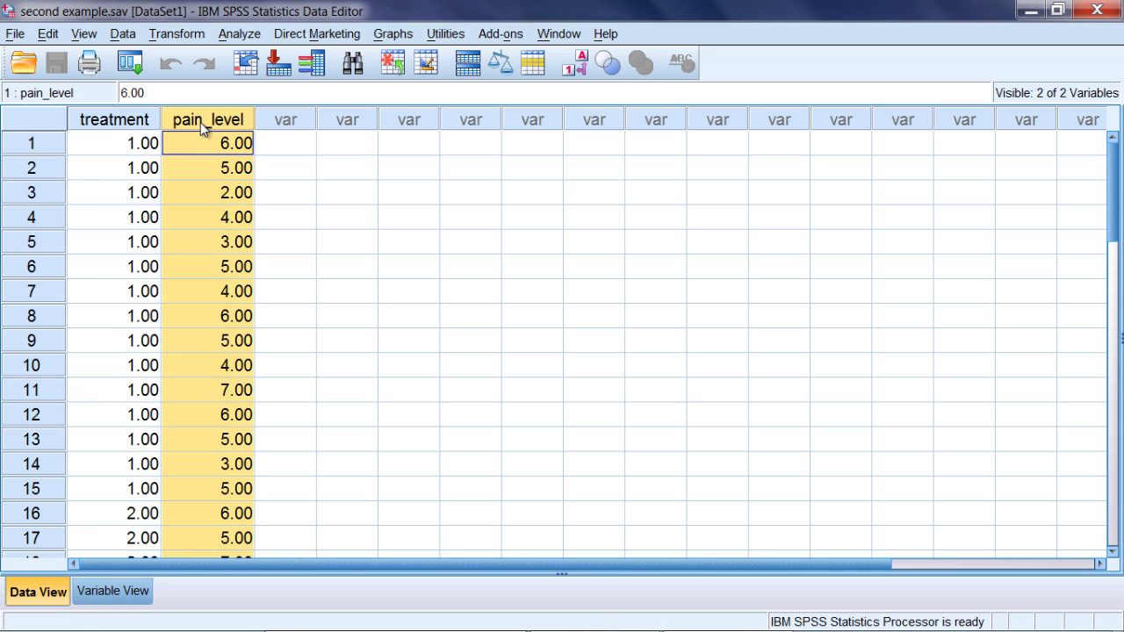
click(136, 125)
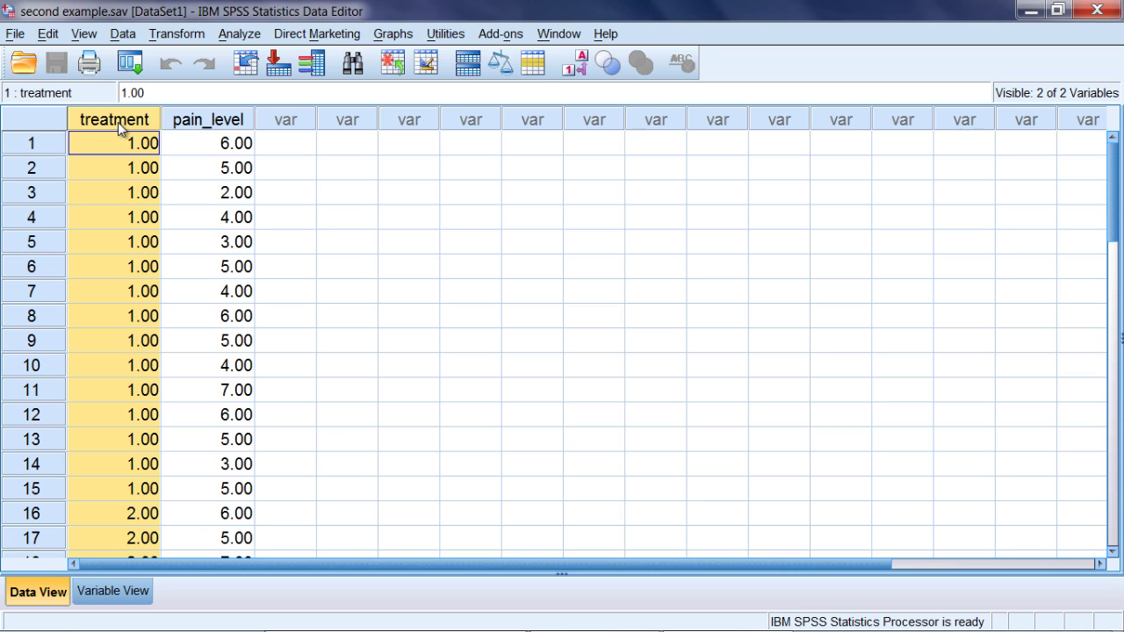
click(585, 76)
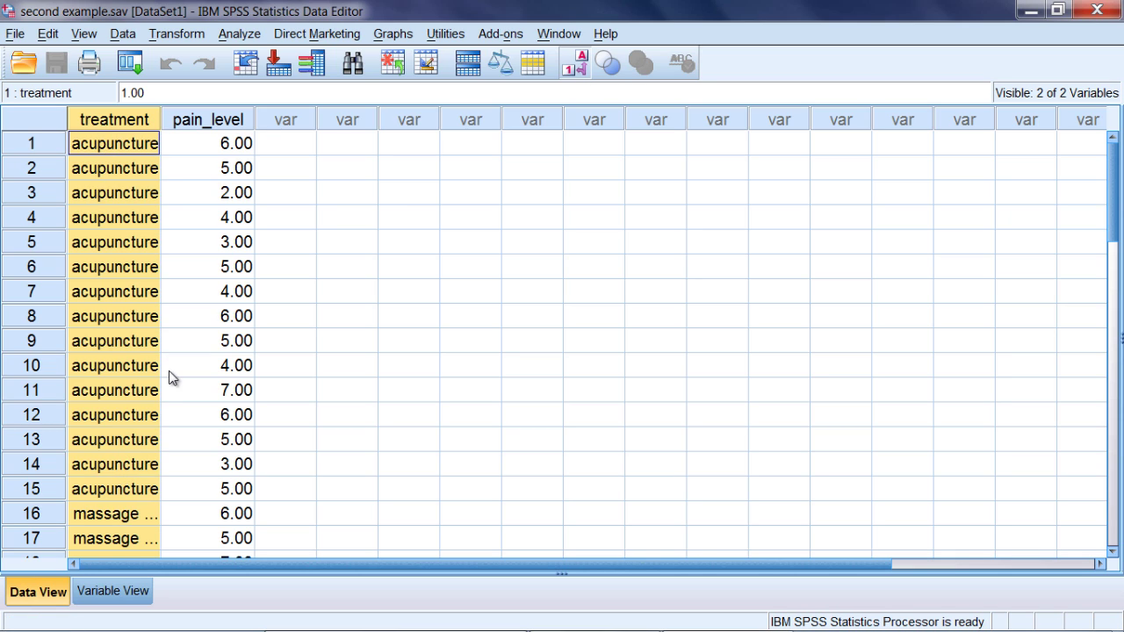
drag(161, 118, 277, 119)
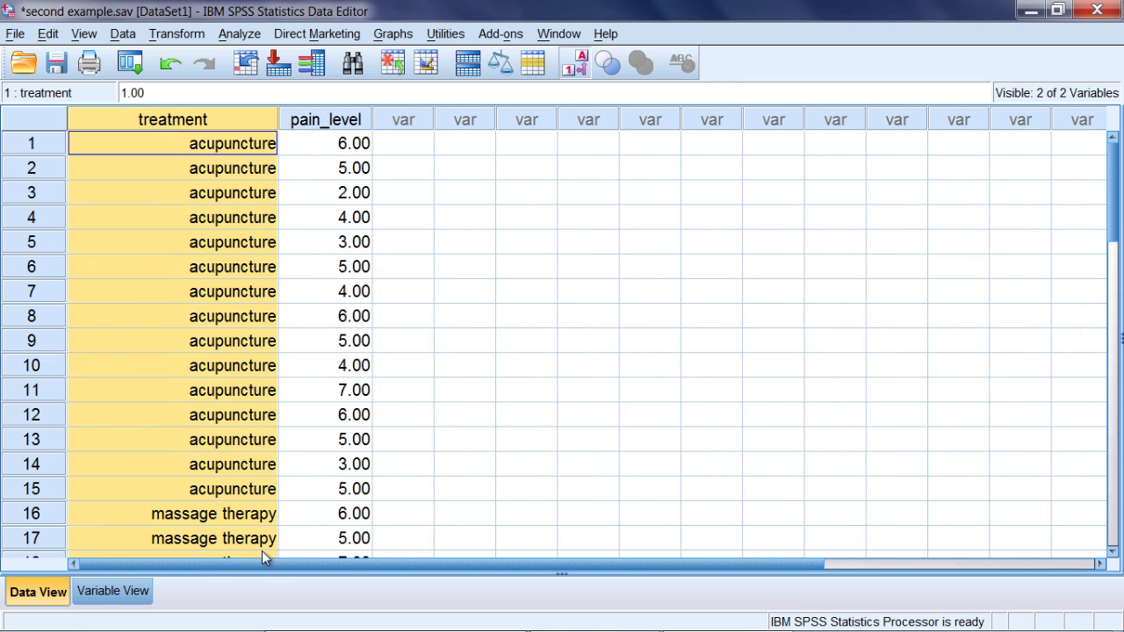
- Scroll through the cases and clear the treatment column selection
click(1113, 550)
click(1113, 551)
click(1113, 550)
click(1112, 551)
click(1113, 550)
click(1113, 551)
click(1113, 551)
click(1113, 551)
click(1112, 551)
click(1113, 550)
click(1113, 550)
click(1112, 551)
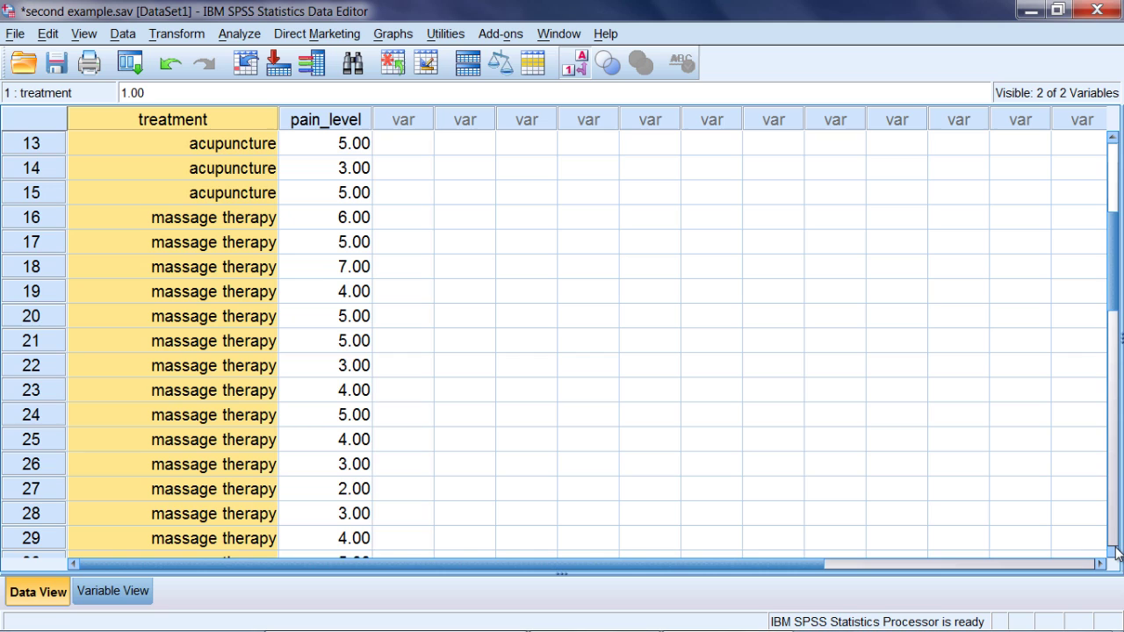
click(1112, 550)
click(1113, 199)
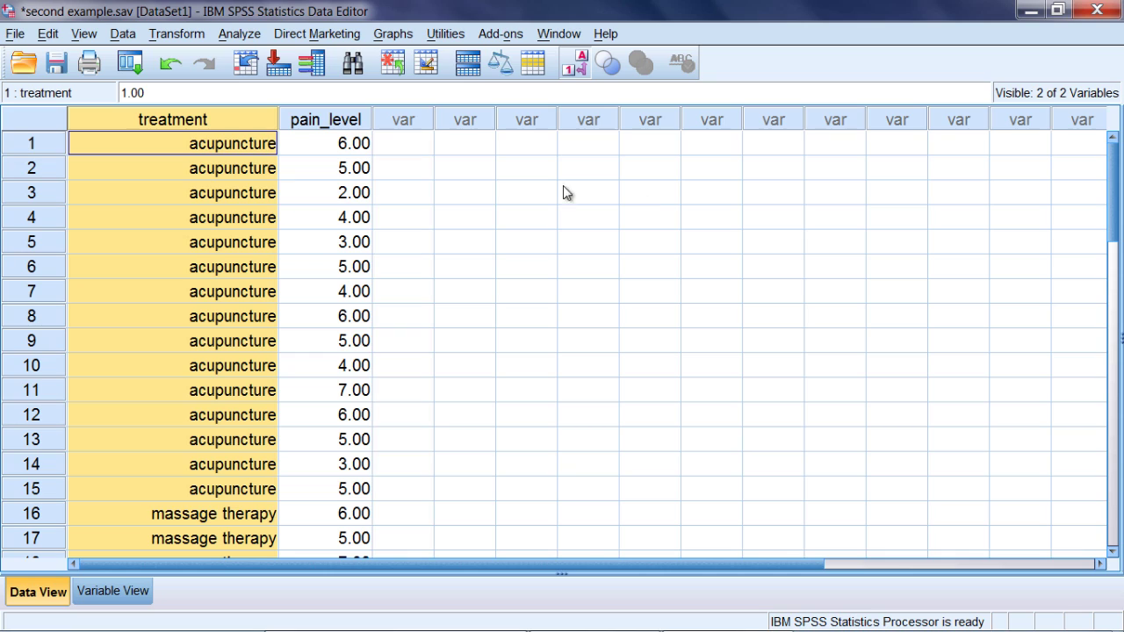
click(464, 186)
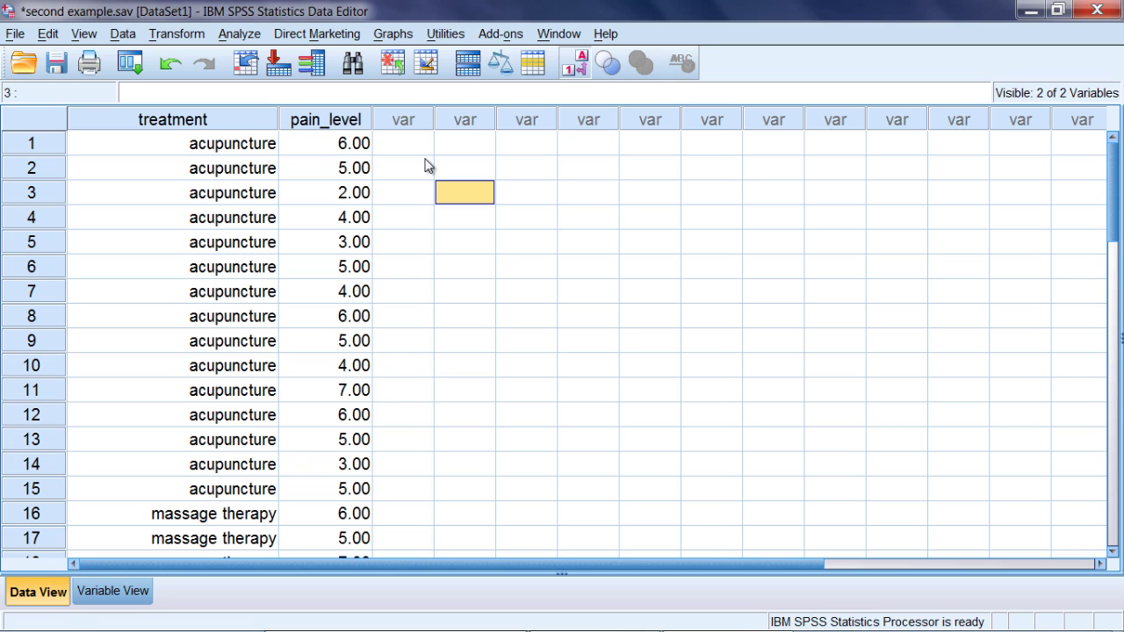
- Inspect the pain_level scores of cases 1, 2, 16 and 18 (7.00)
click(49, 149)
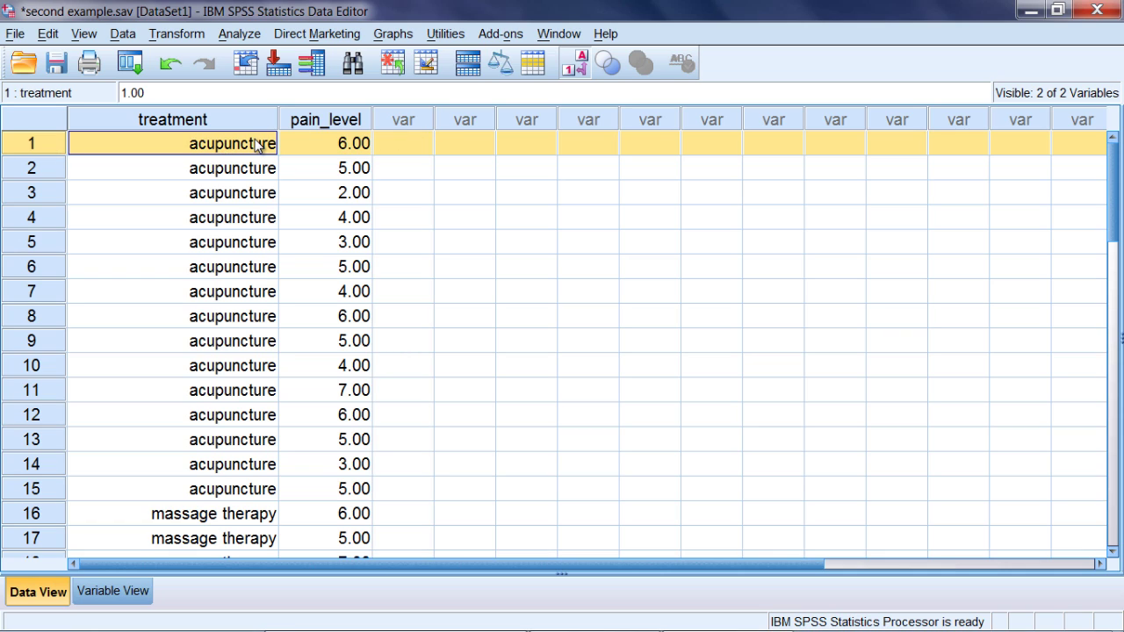
click(362, 151)
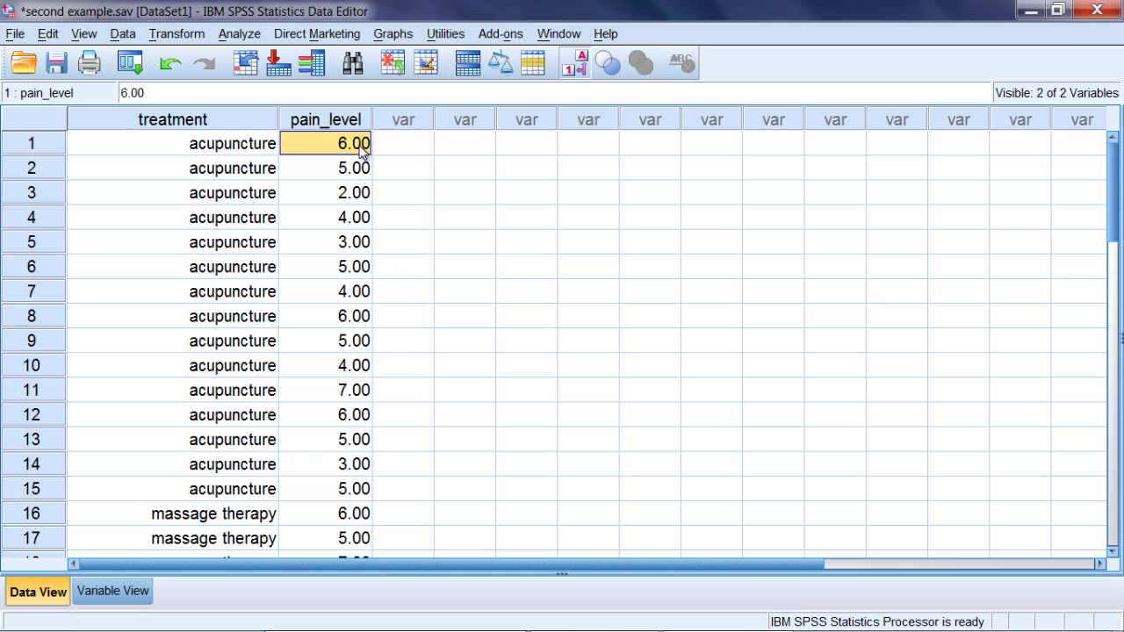
click(42, 168)
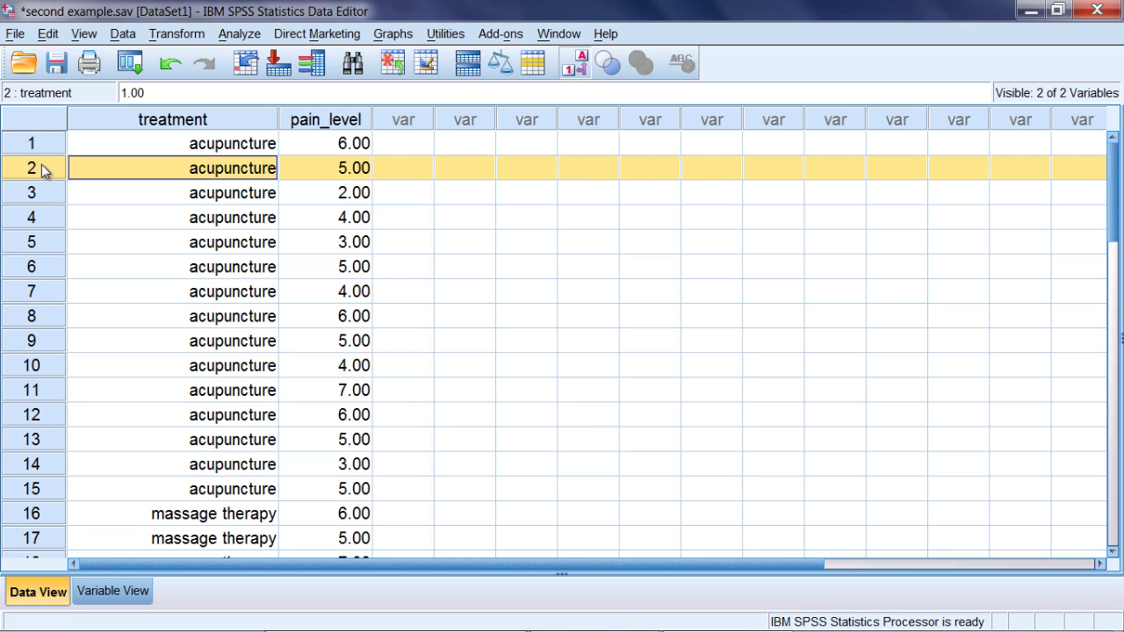
click(343, 174)
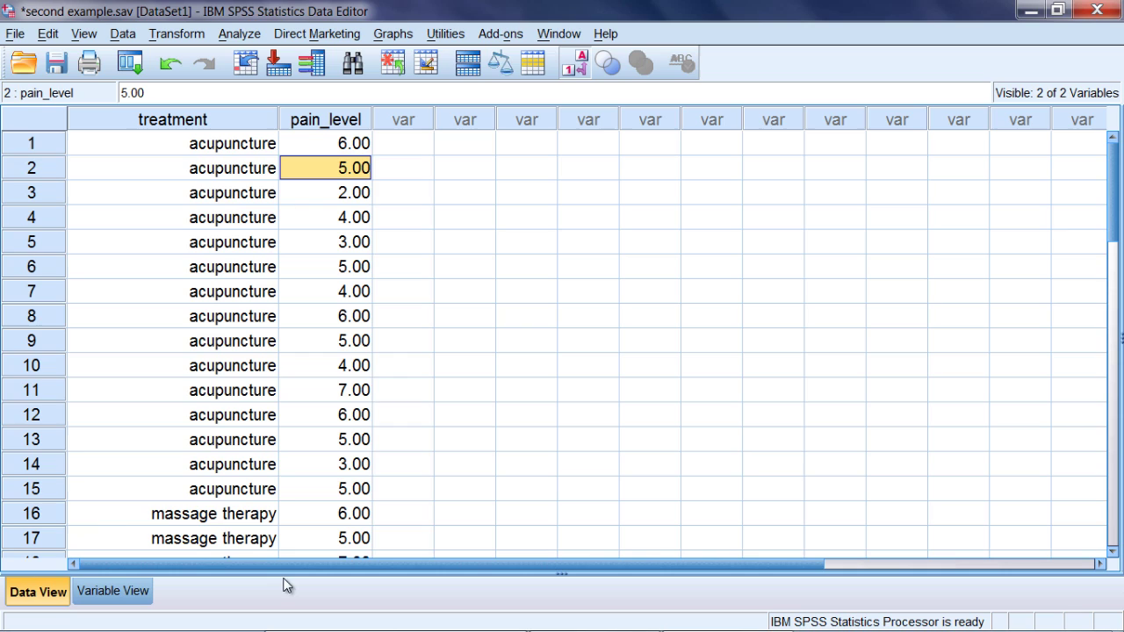
click(41, 525)
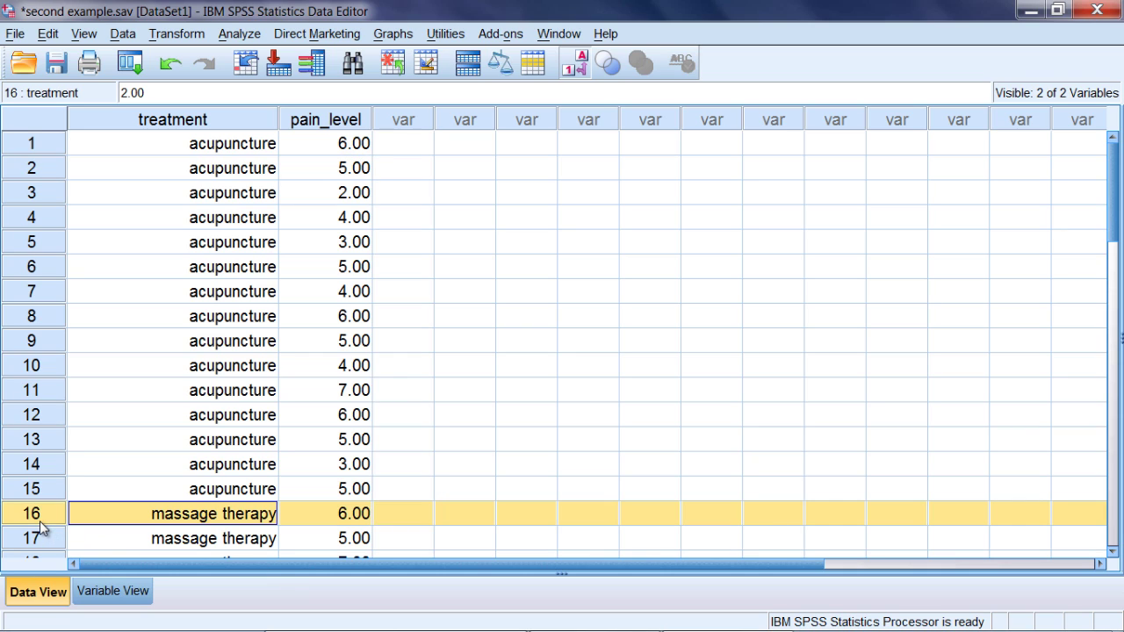
click(356, 516)
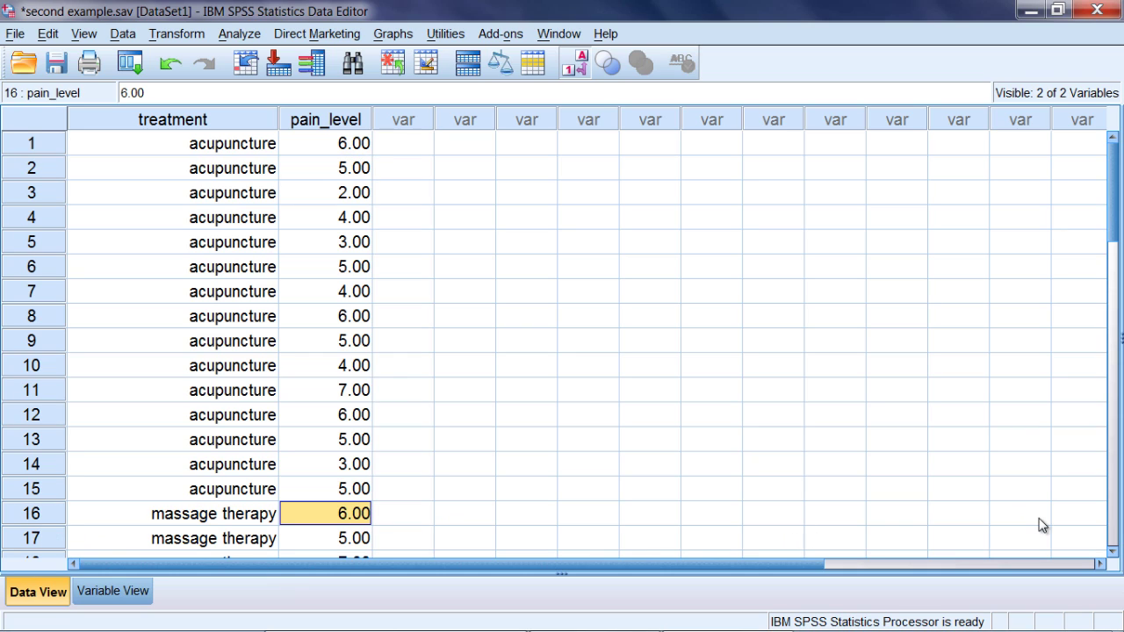
click(1111, 551)
click(1112, 551)
click(1112, 552)
click(1111, 551)
click(1111, 551)
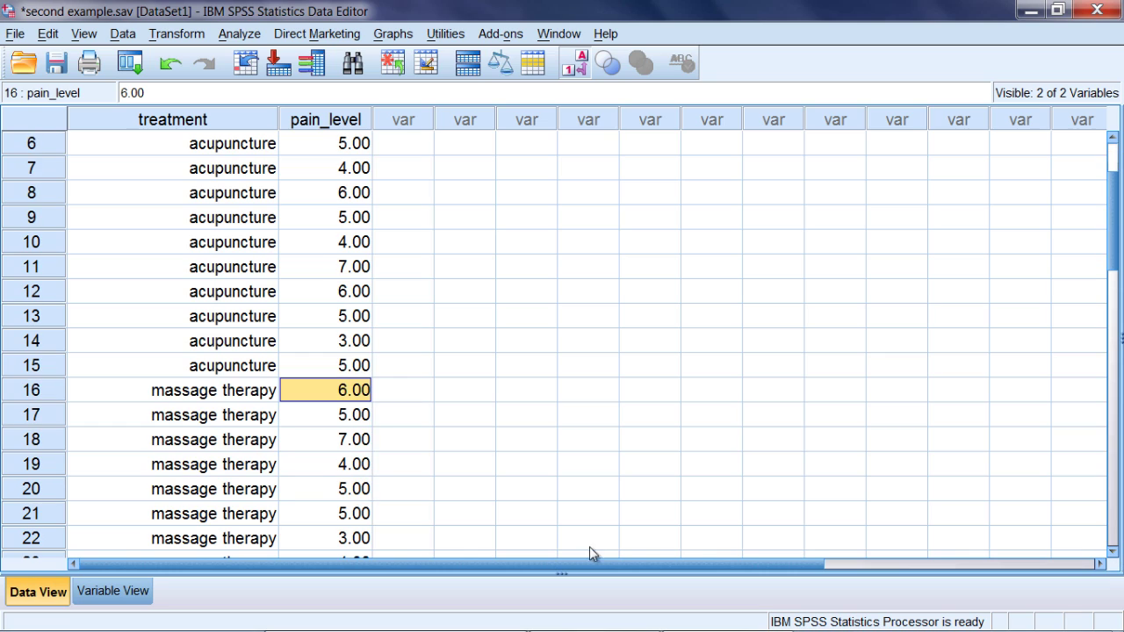
click(355, 441)
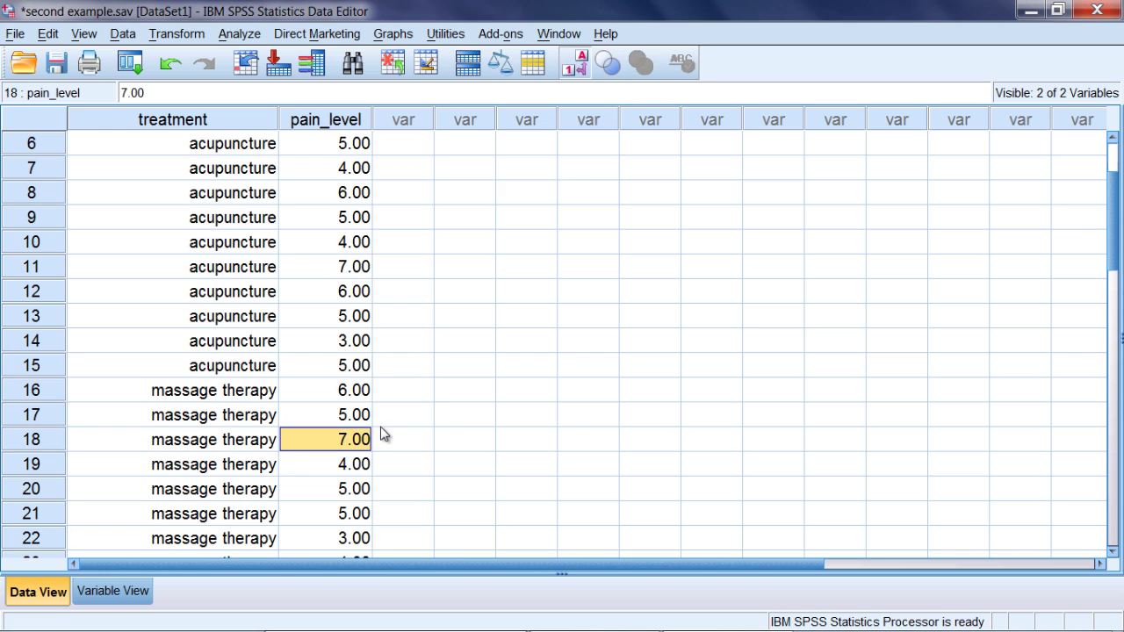
- Open the Independent-Samples T Test dialog from Analyze > Compare Means
click(240, 33)
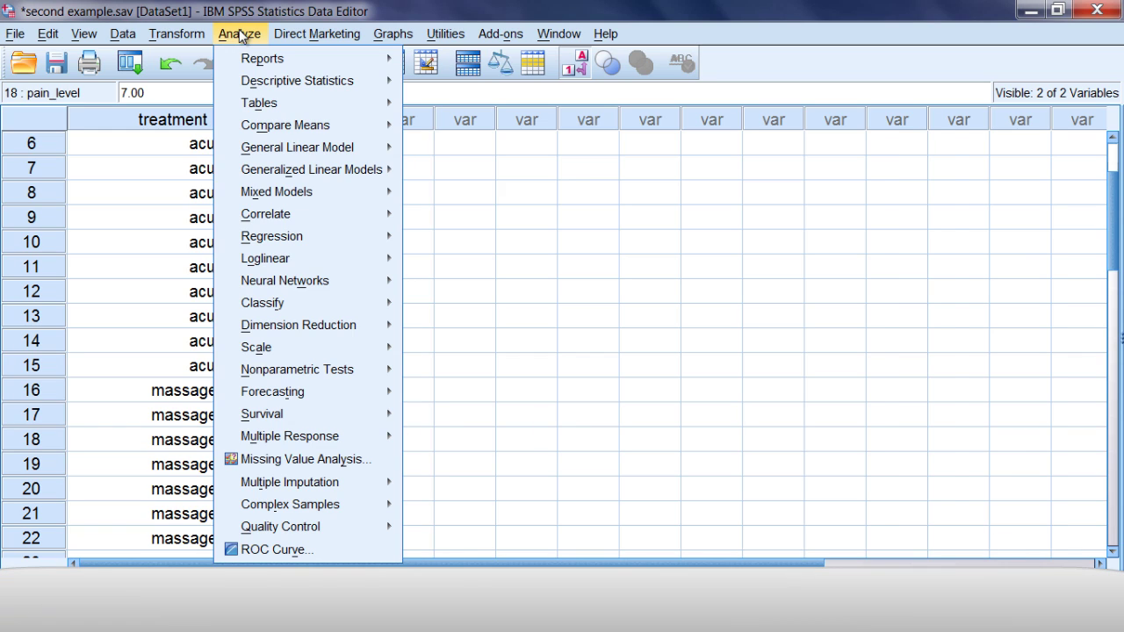
mouse_move(255, 128)
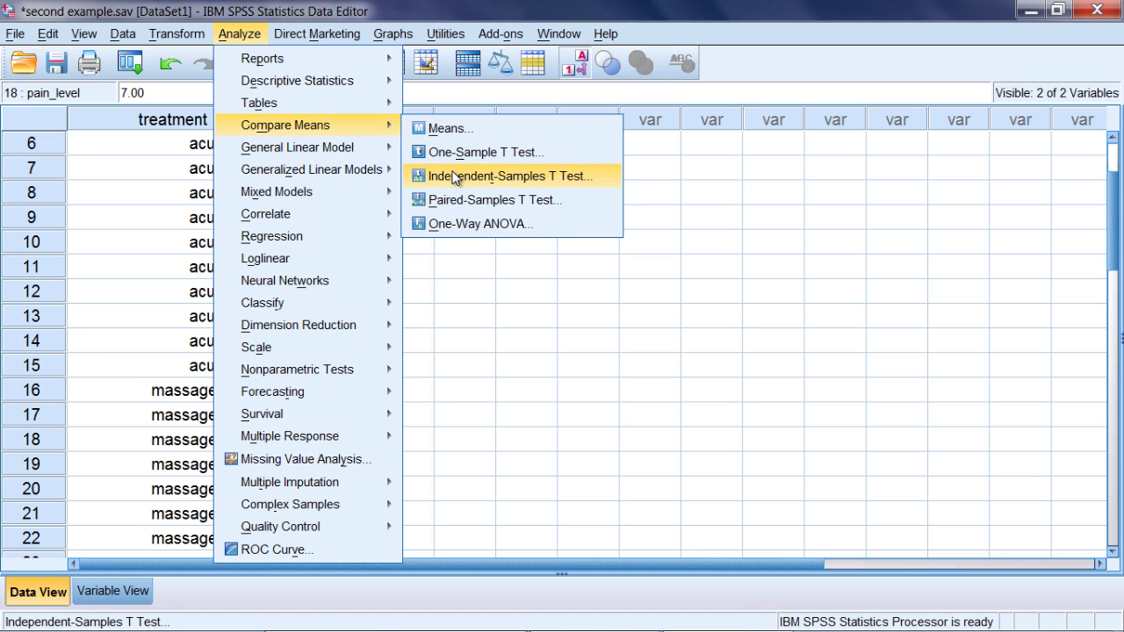
click(456, 178)
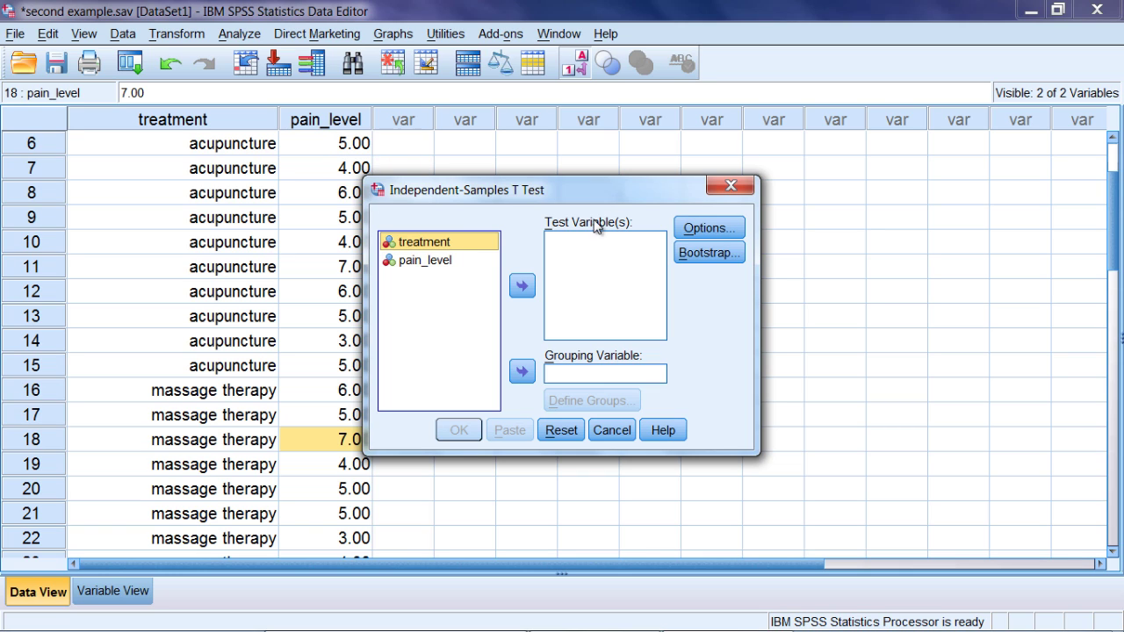
drag(473, 190, 545, 162)
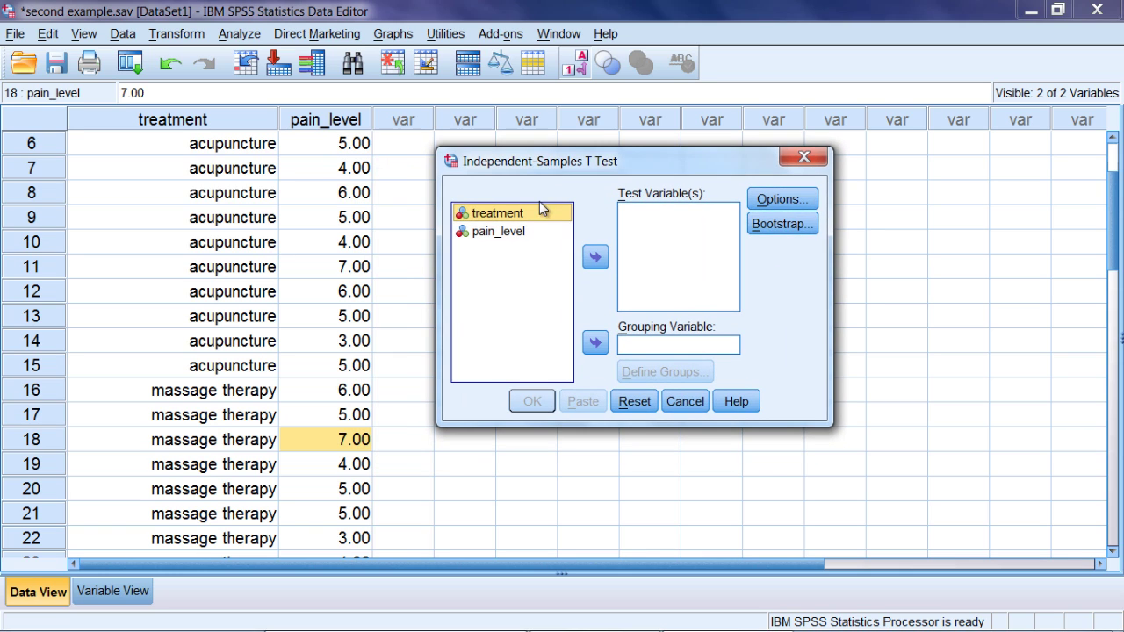
- Make pain_level the test variable and treatment the grouping variable, with value labels off
click(526, 231)
click(594, 257)
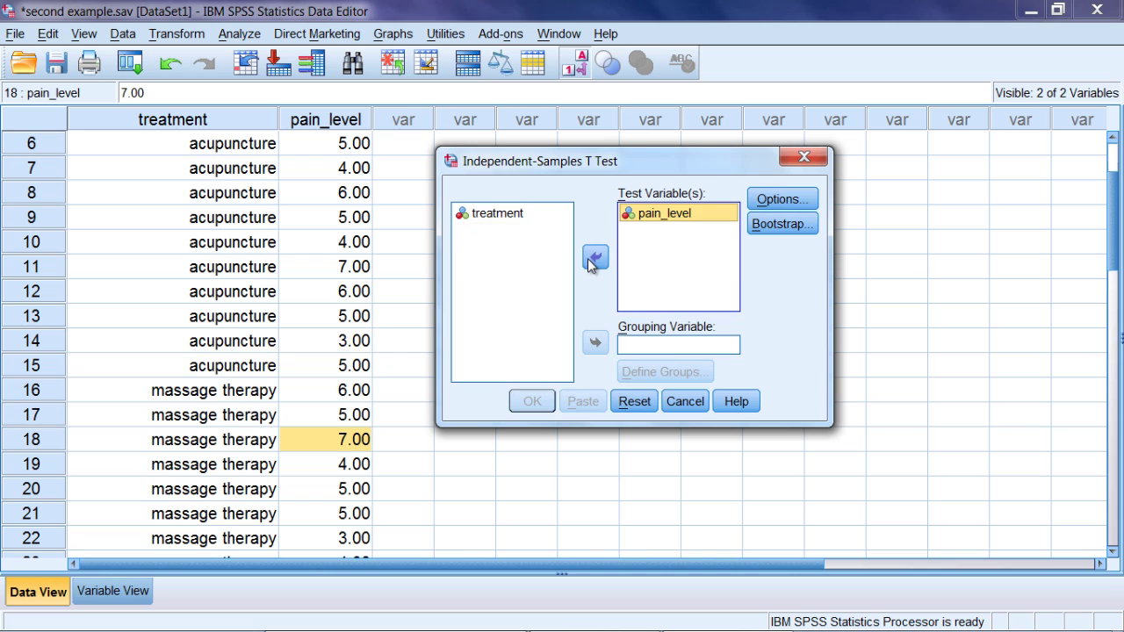
click(488, 212)
click(594, 344)
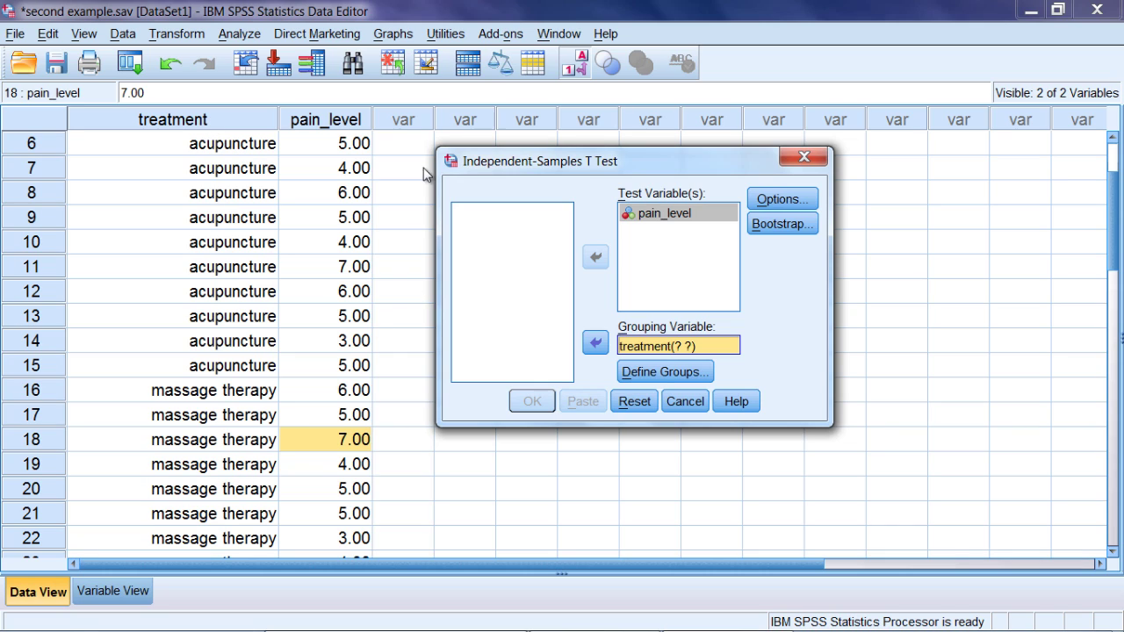
click(577, 77)
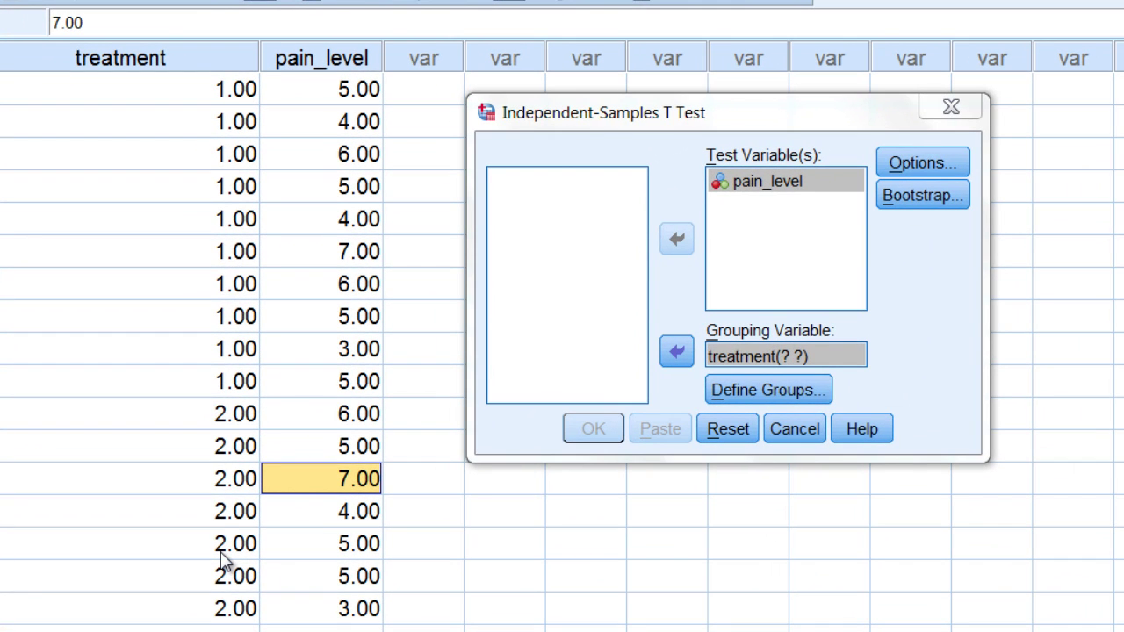
- Define the groups with specified values, Group 1 = 1 and Group 2 = 2
click(720, 397)
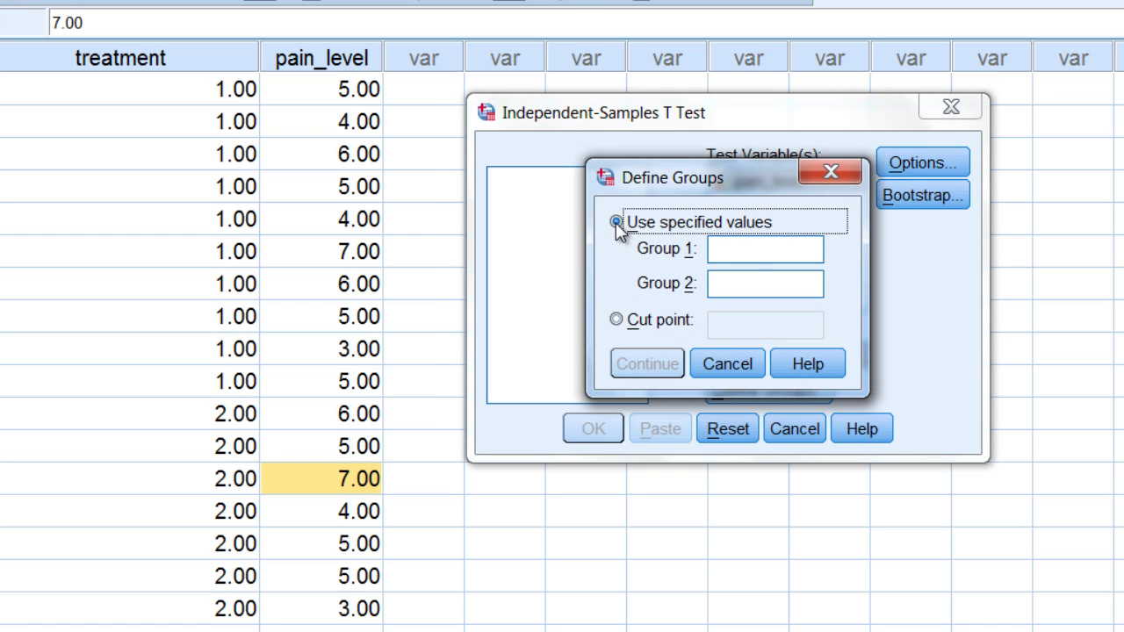
click(739, 248)
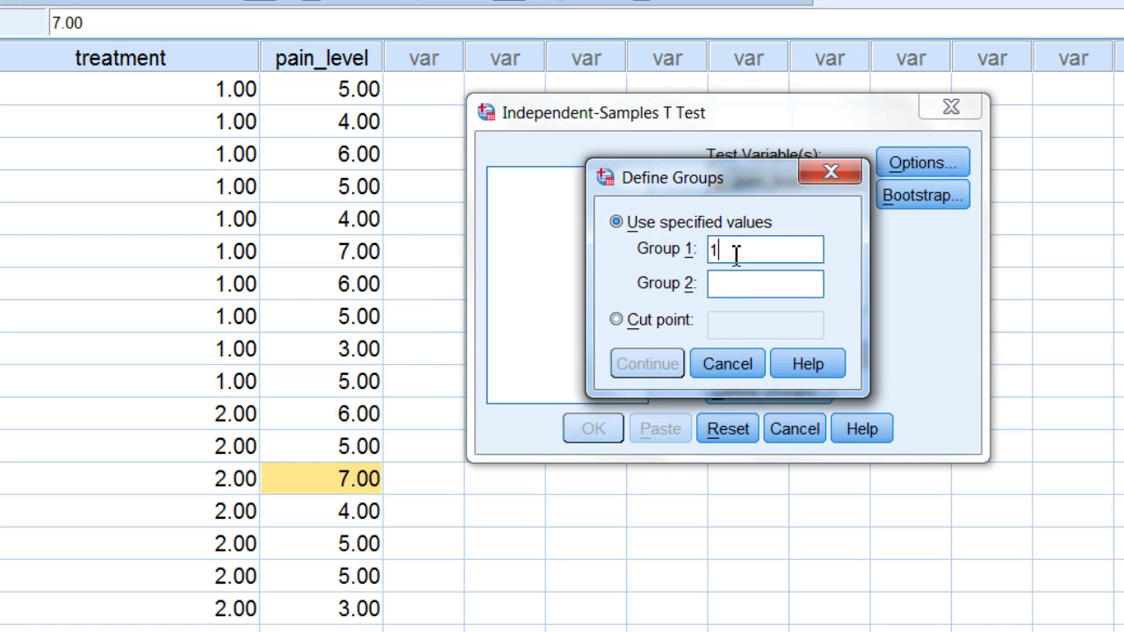
click(726, 288)
text(2)
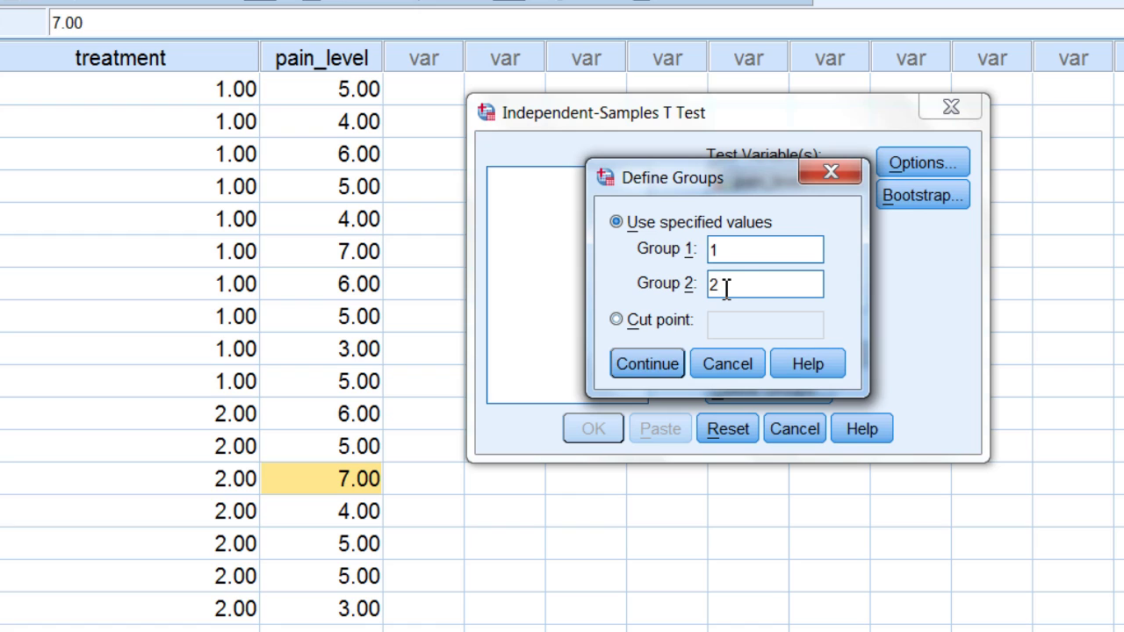
click(654, 363)
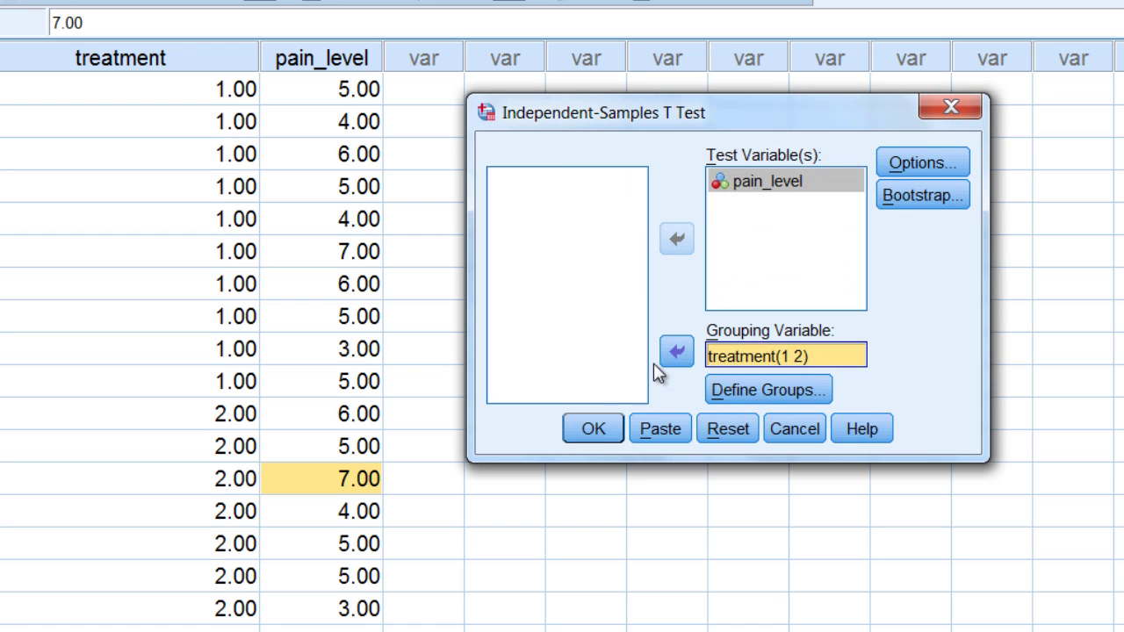
- Run the t-test and open the Independent Samples Test table in the pivot table editor
click(595, 426)
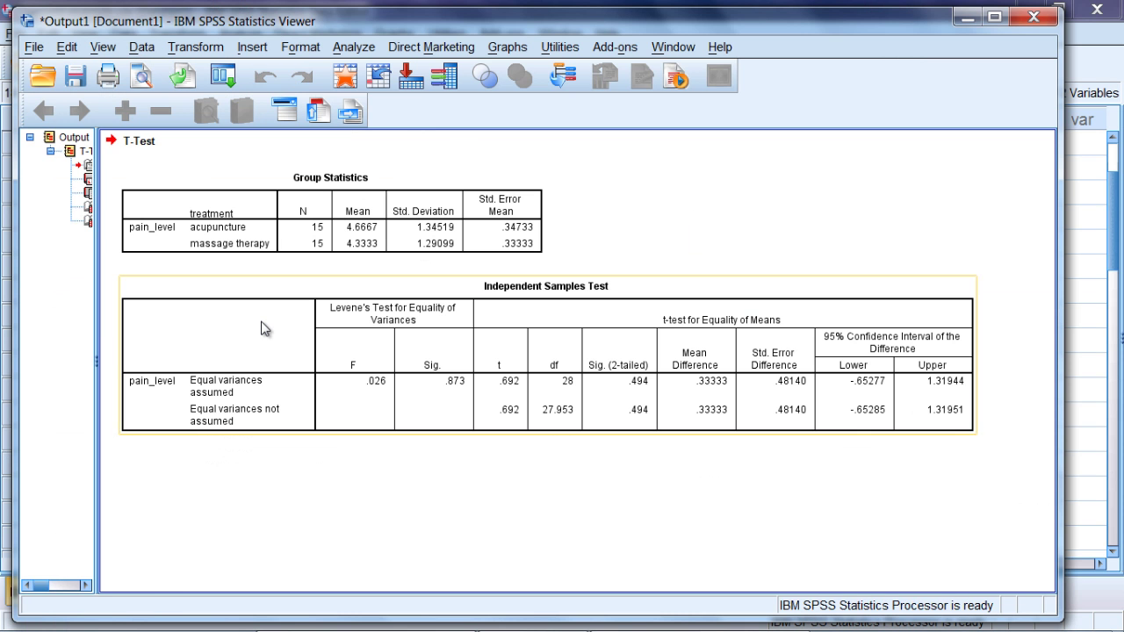
click(562, 351)
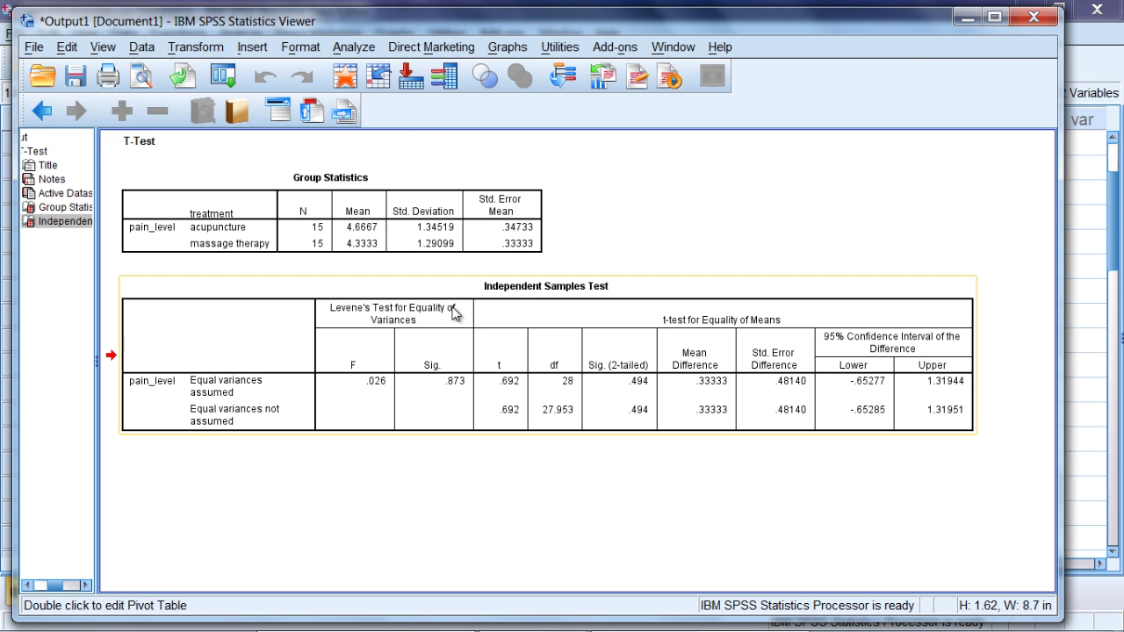
double_click(512, 290)
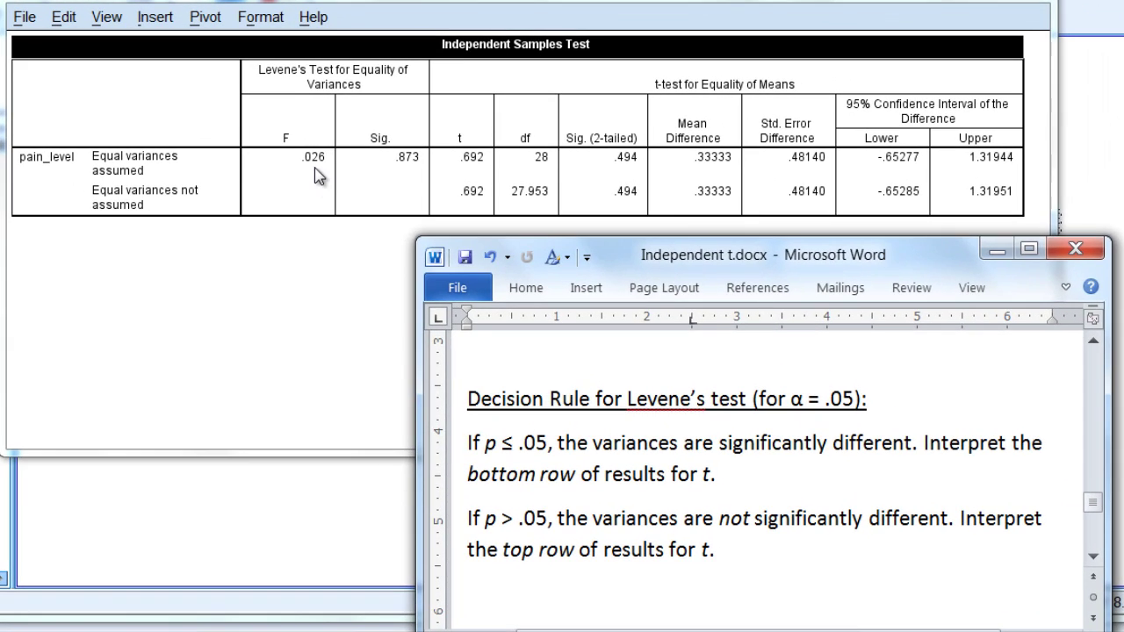
- Mark Levene's F and Sig. (.873) in the SPSS Independent Samples Test table
click(313, 170)
ctrl+click(391, 172)
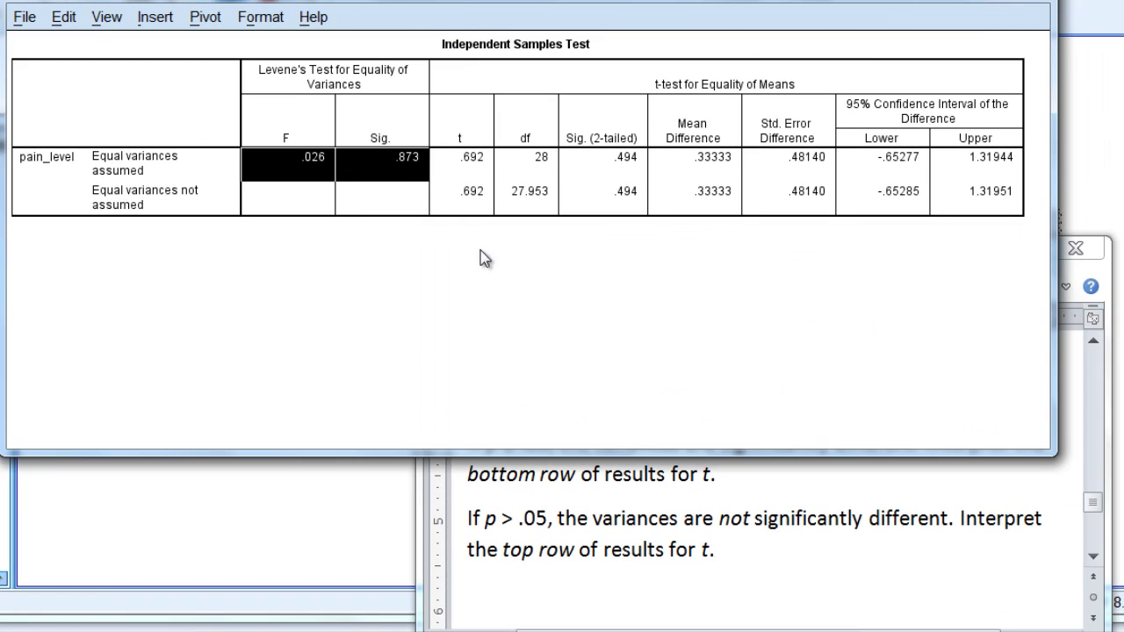
click(524, 489)
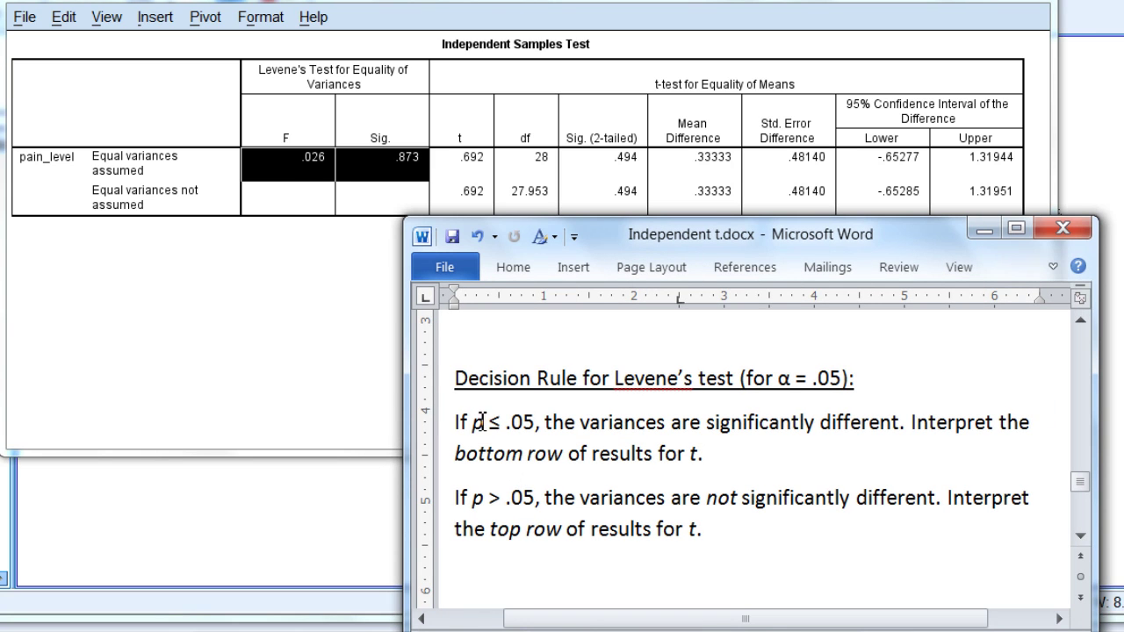
- Highlight the p ≤ .05 and p > .05 conditions in Word's Levene's test decision rules
drag(472, 428, 534, 427)
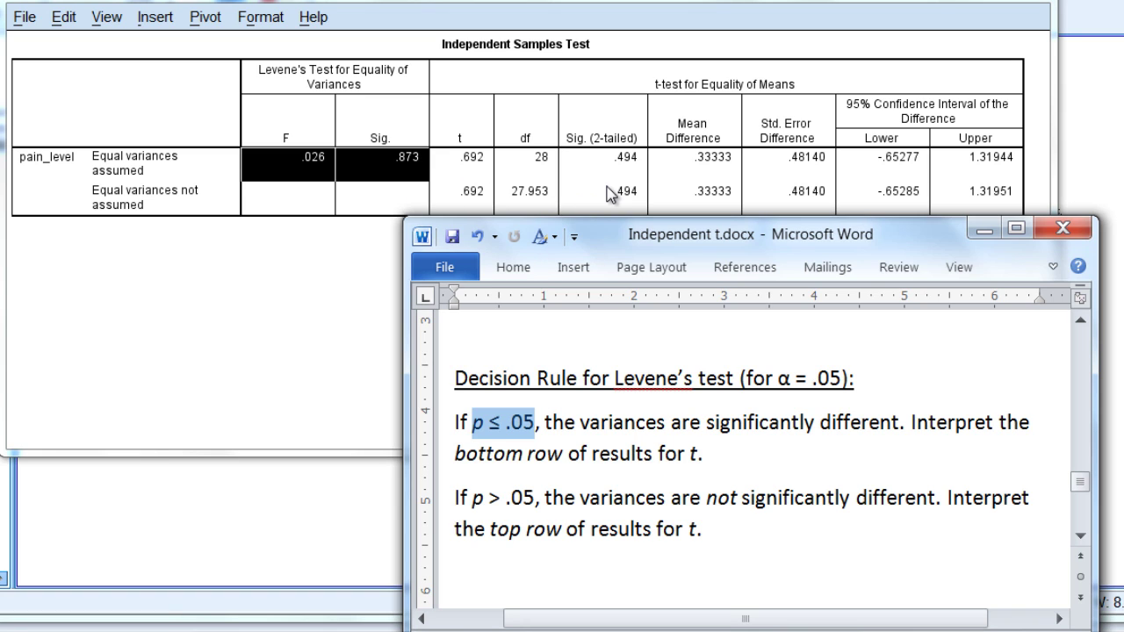
drag(474, 498, 545, 498)
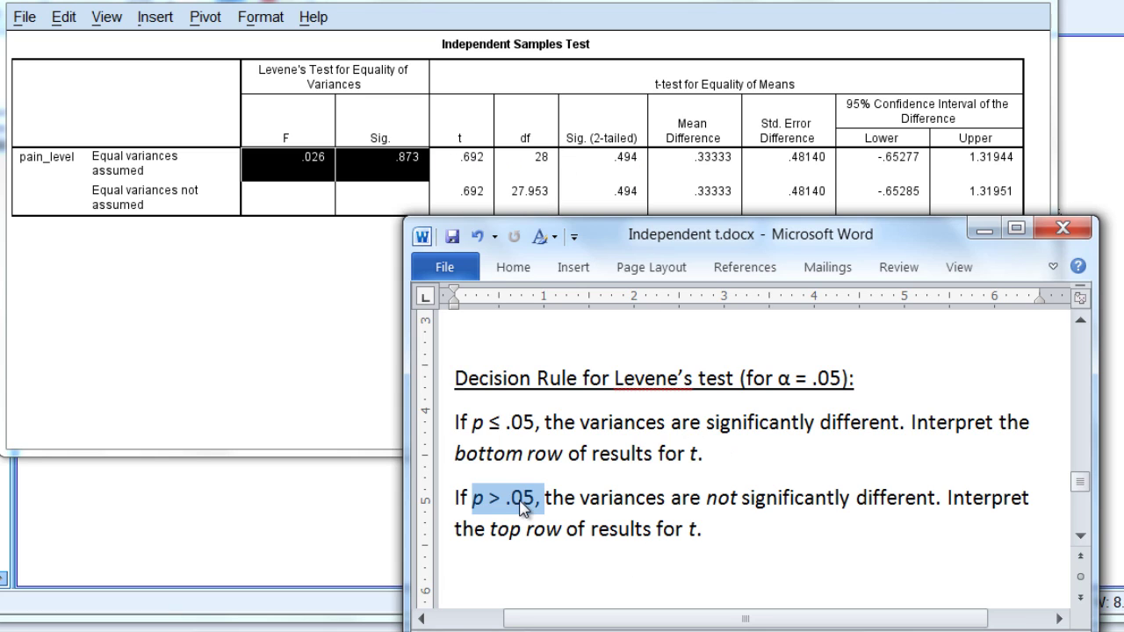
click(483, 430)
drag(483, 430, 538, 427)
click(524, 425)
click(481, 426)
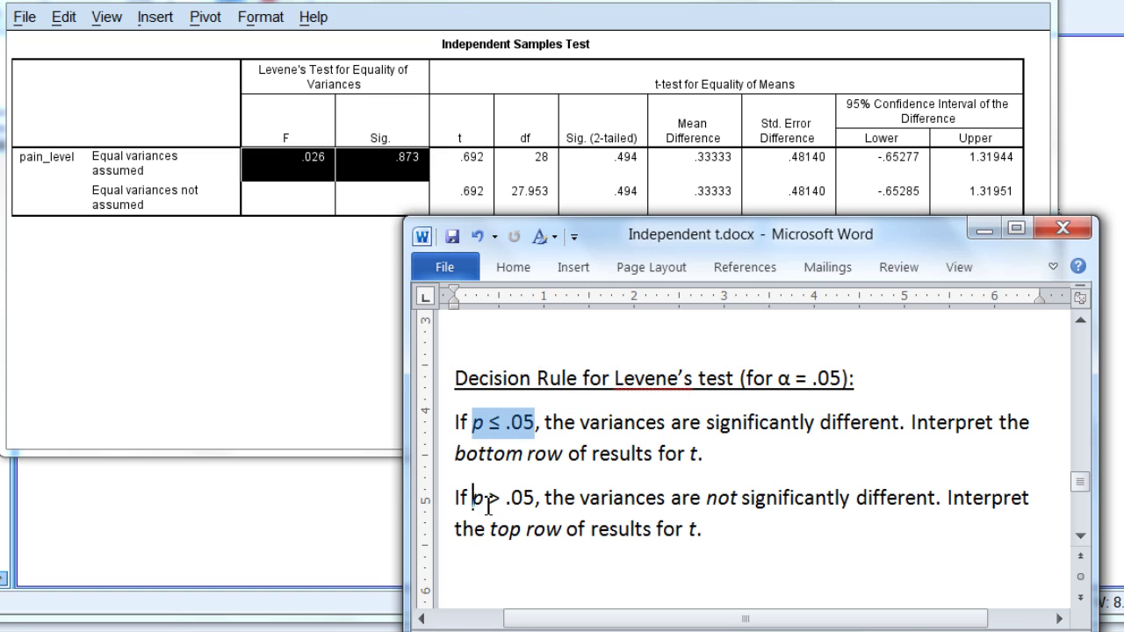
drag(473, 499, 525, 511)
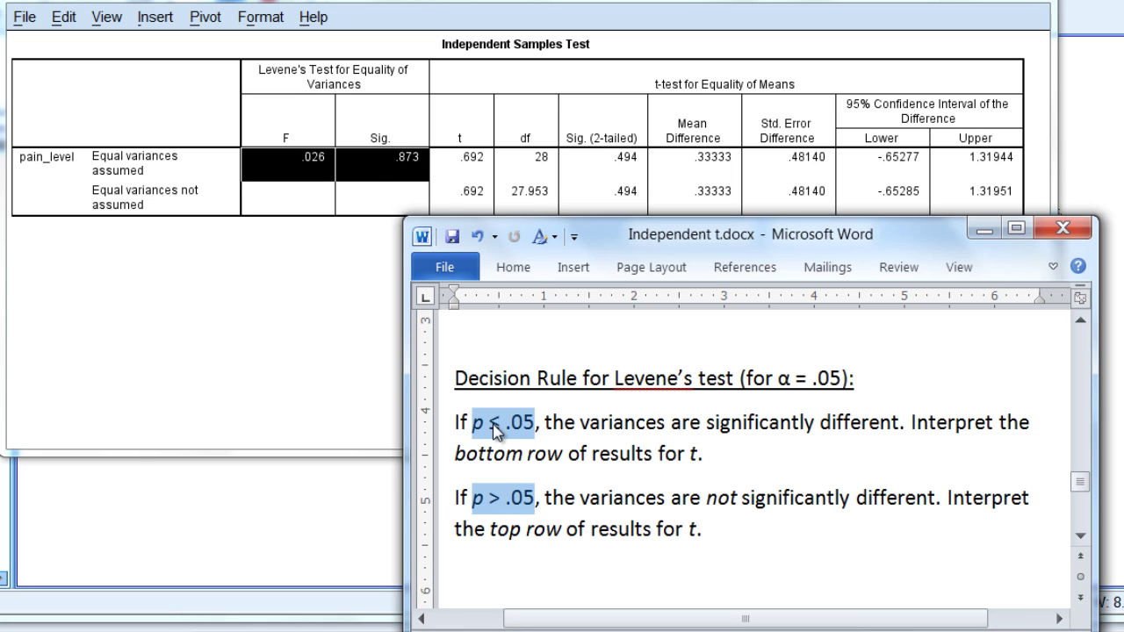
drag(481, 499, 526, 506)
- Highlight the equal-variances conclusion to use the top row, then mark top-row t and df 28
drag(657, 497, 863, 497)
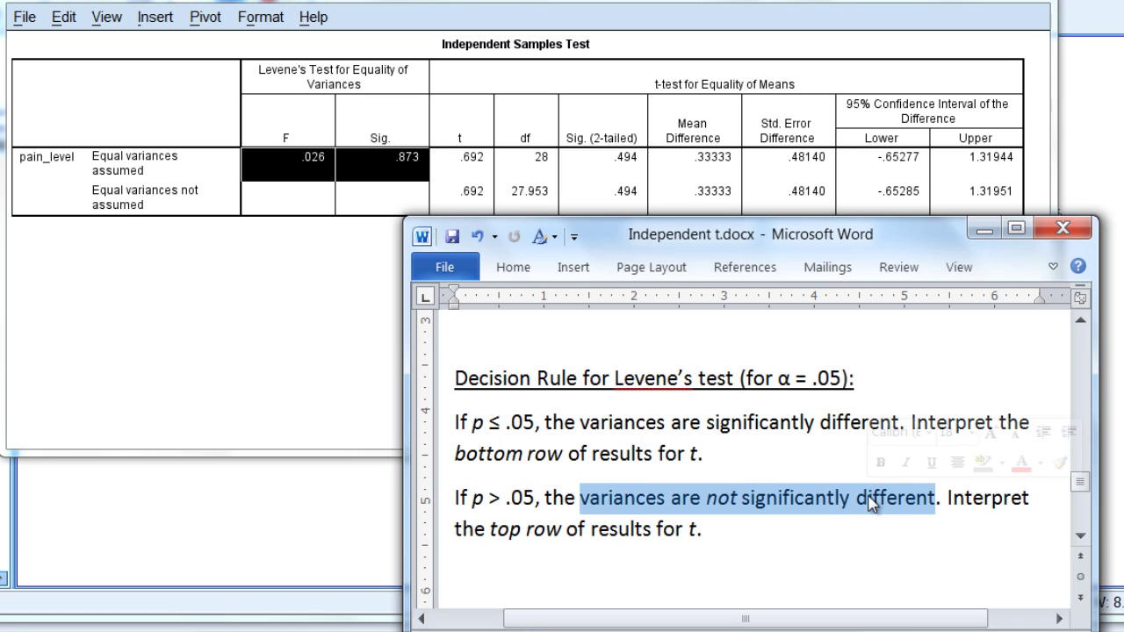
click(473, 534)
drag(473, 534, 728, 532)
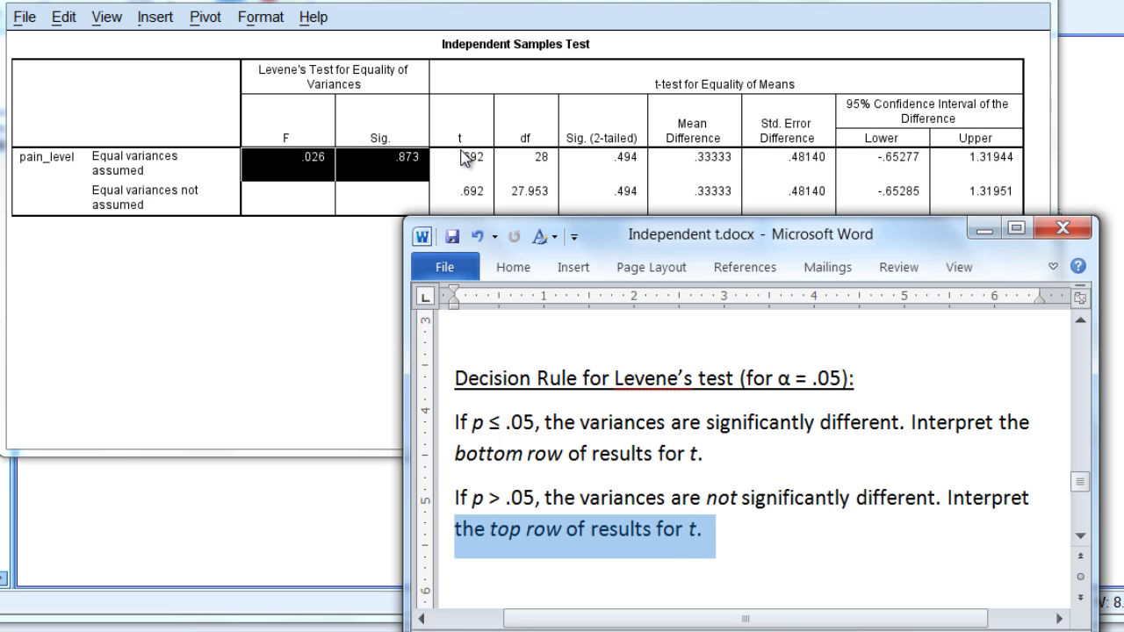
drag(461, 160, 575, 170)
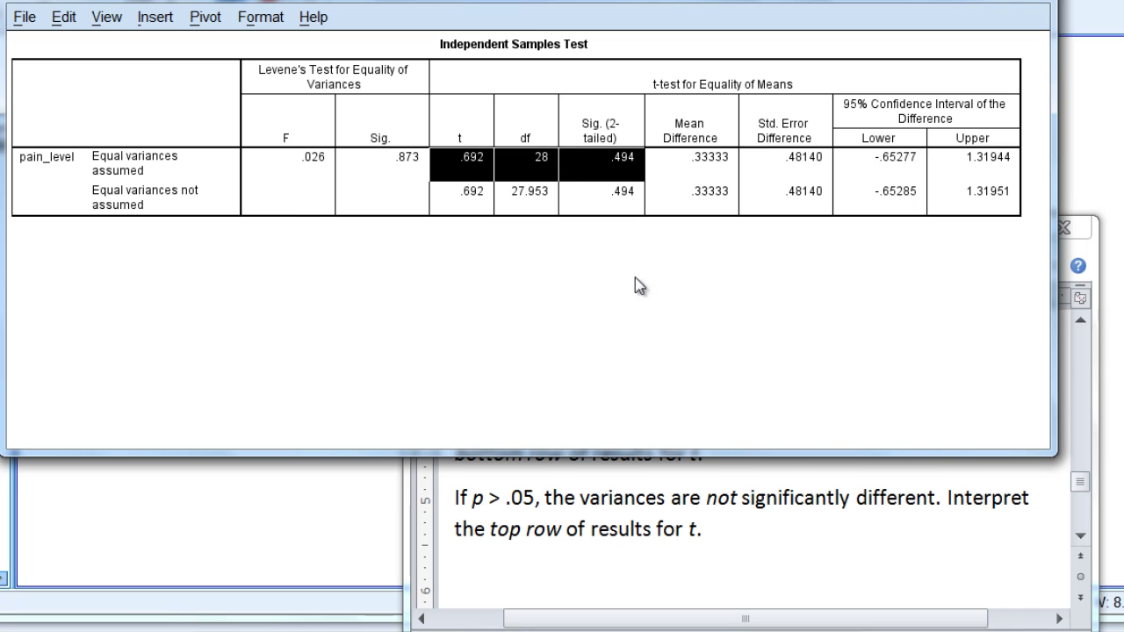
- Mark the SPSS Sig. (2-tailed) value of .494
key(alt+Tab)
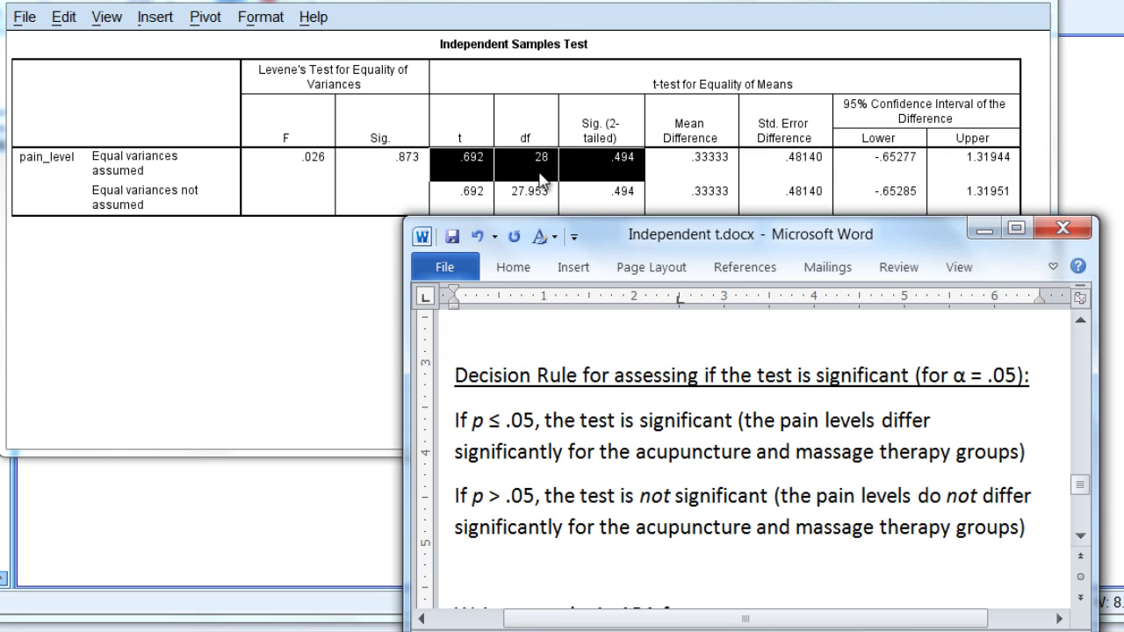
click(628, 162)
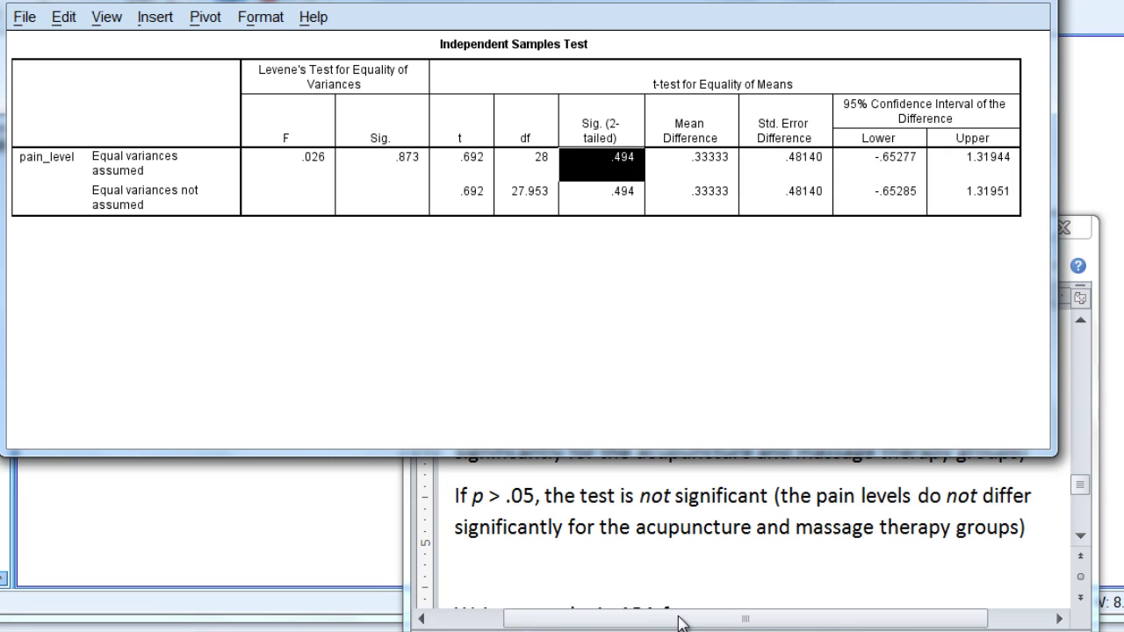
click(680, 546)
- Highlight the p ≤ .05 and p > .05 rules and the 'not significant, pain levels do not differ' phrases
drag(474, 426, 534, 428)
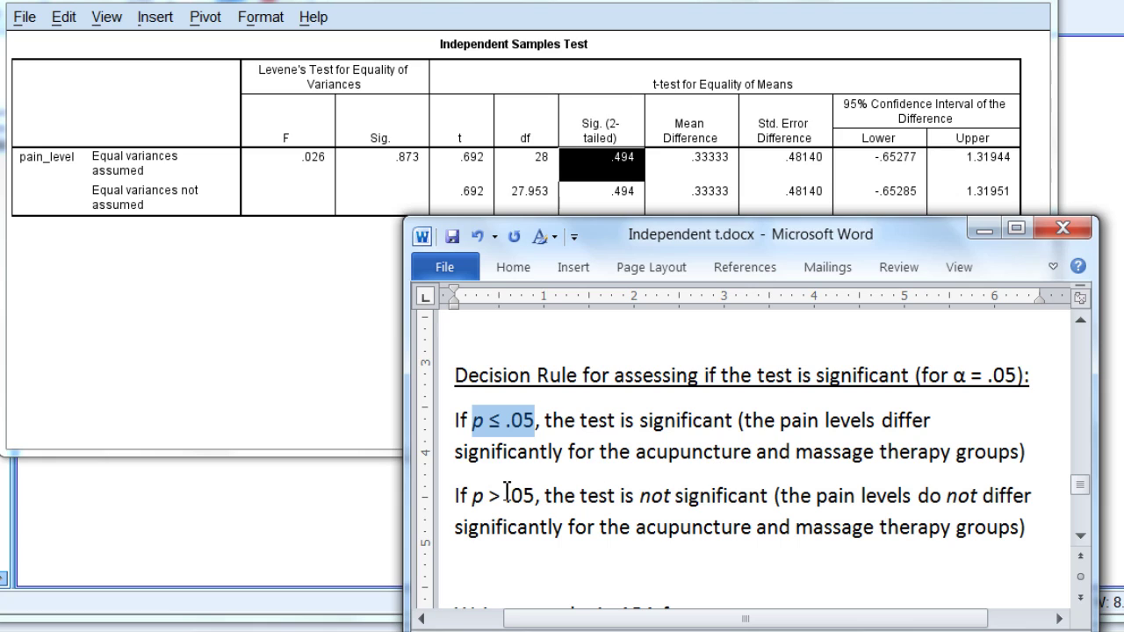
drag(473, 495, 529, 493)
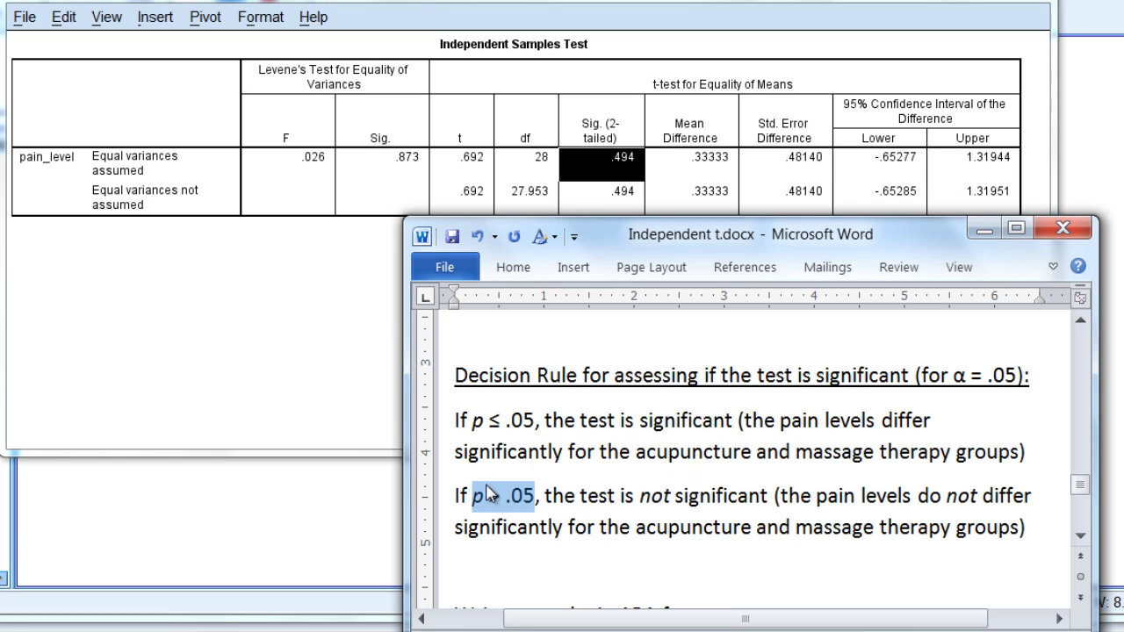
drag(471, 420, 533, 423)
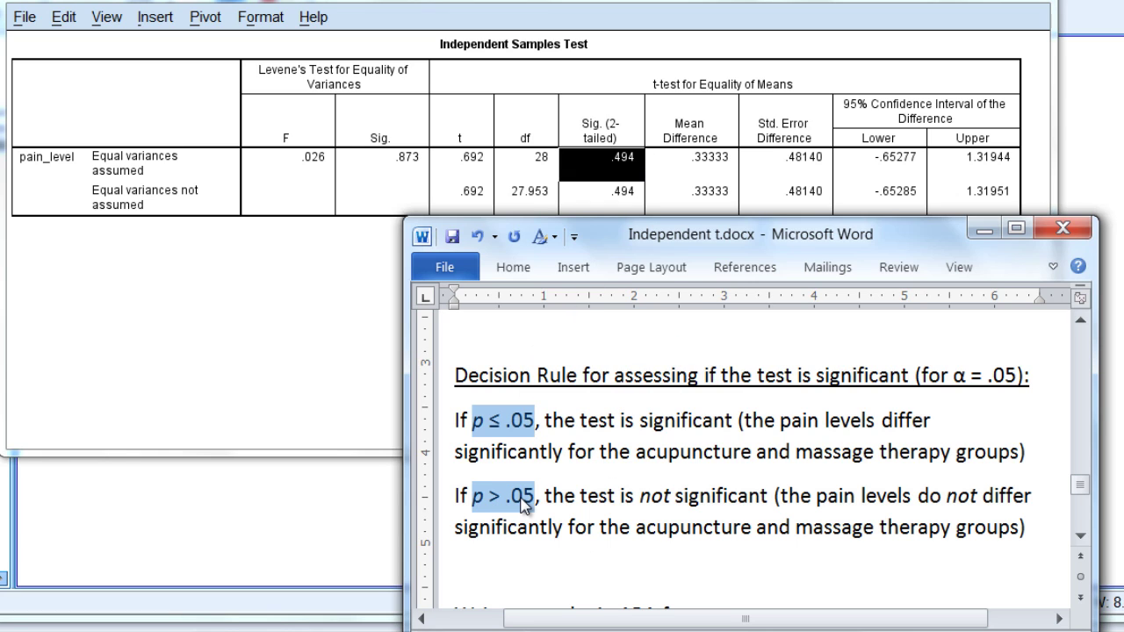
drag(580, 502, 713, 505)
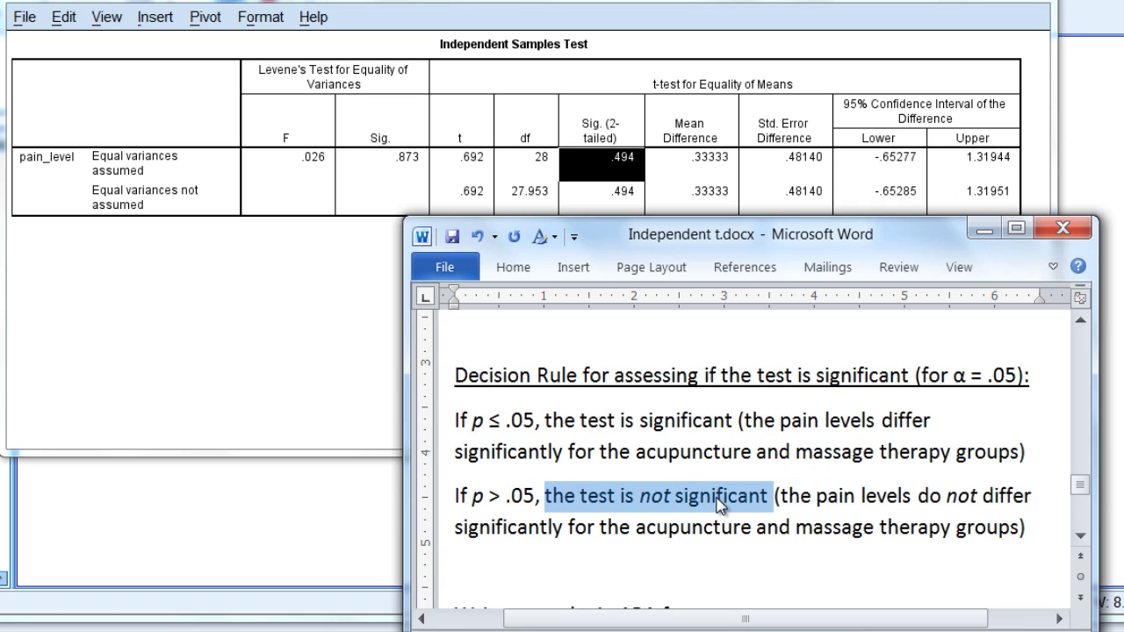
drag(803, 497, 993, 532)
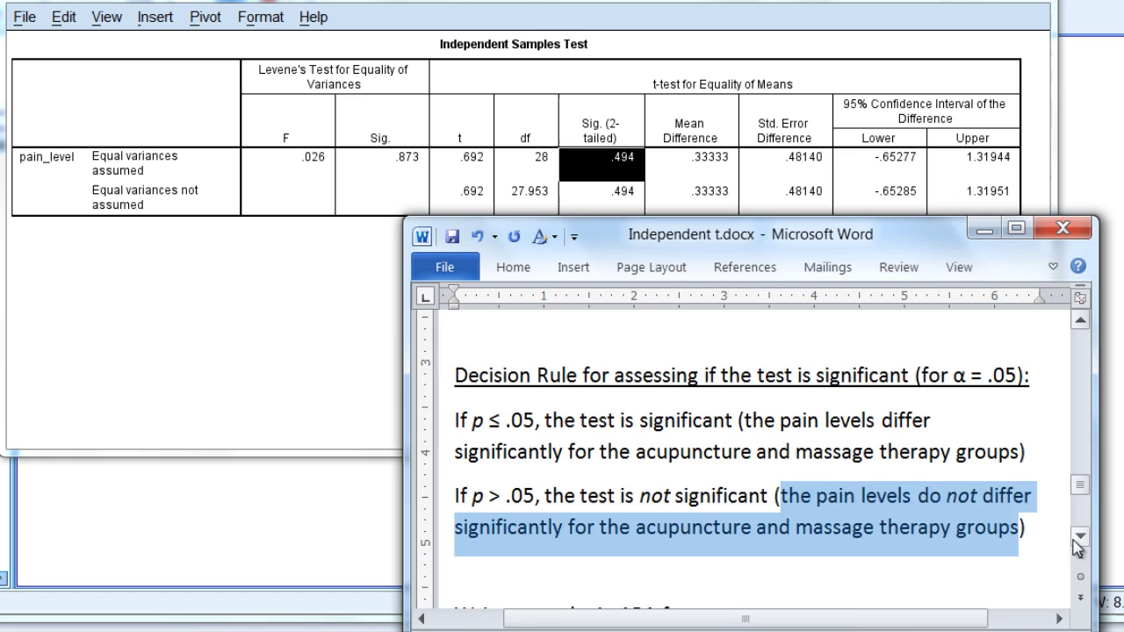
- Highlight the APA sentence's df 28 and t .69, comparing with SPSS t = .692
scroll(1079, 545, down, 3)
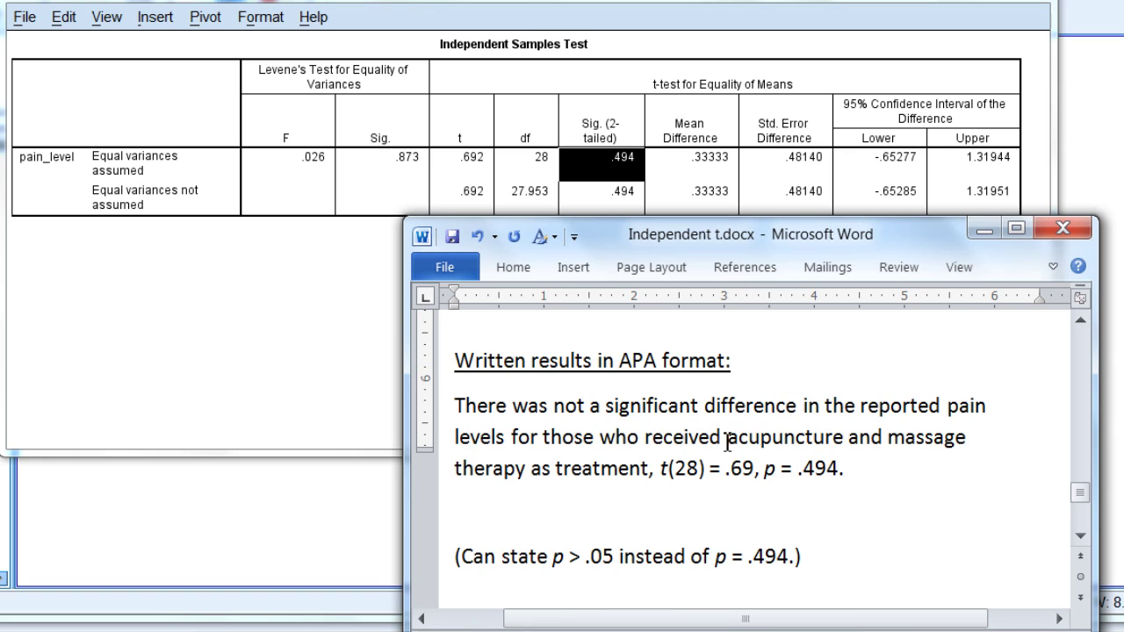
drag(456, 406, 660, 472)
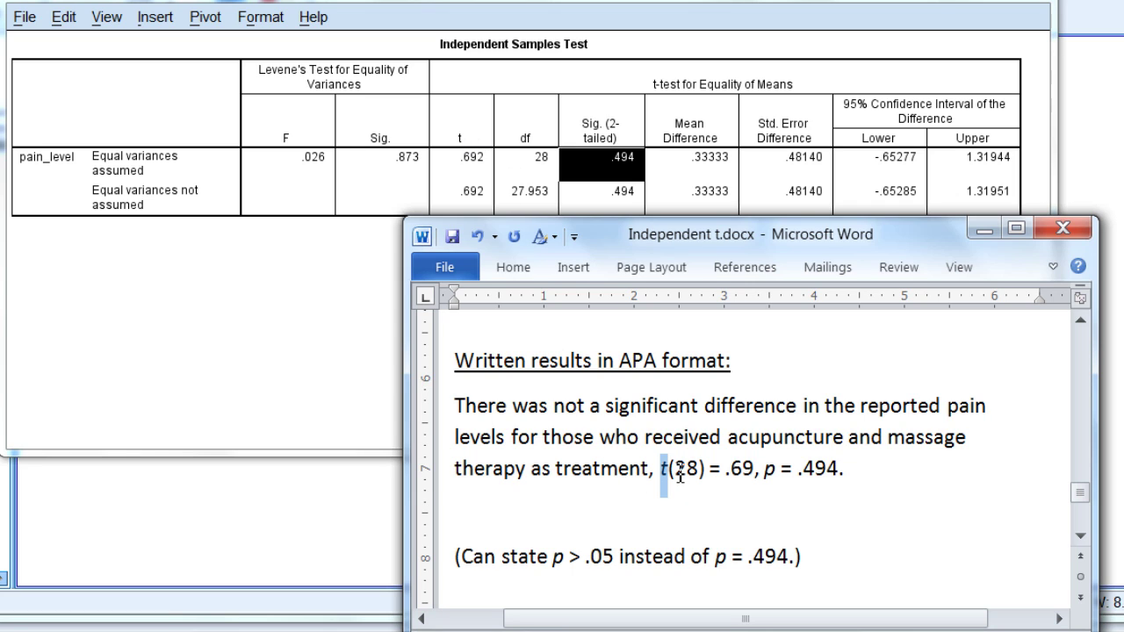
drag(678, 474, 704, 474)
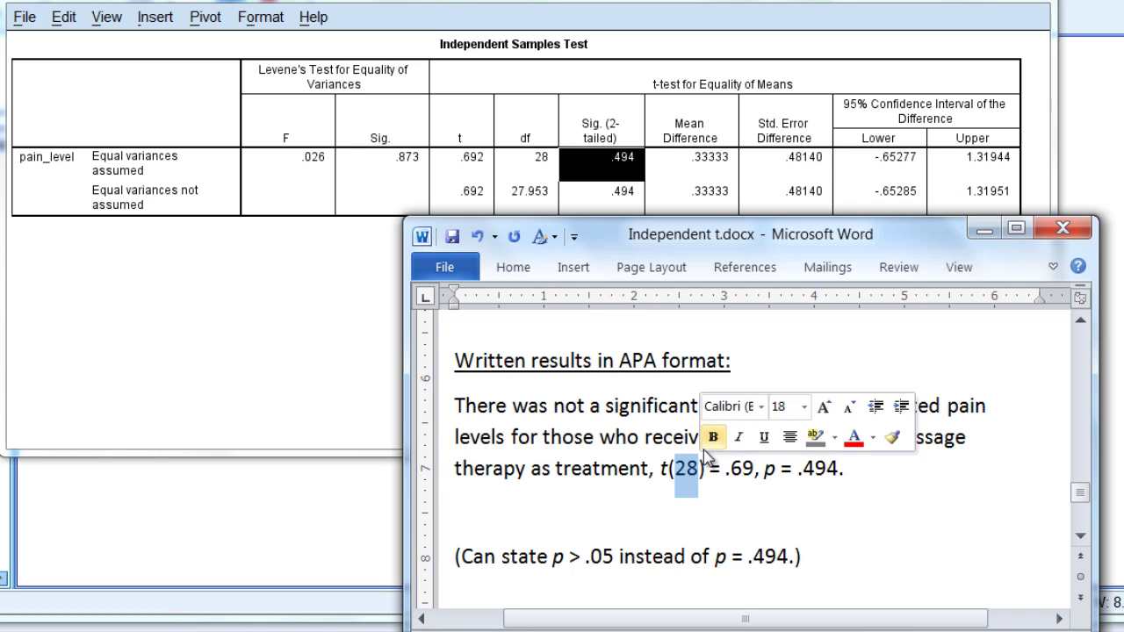
drag(725, 475, 753, 475)
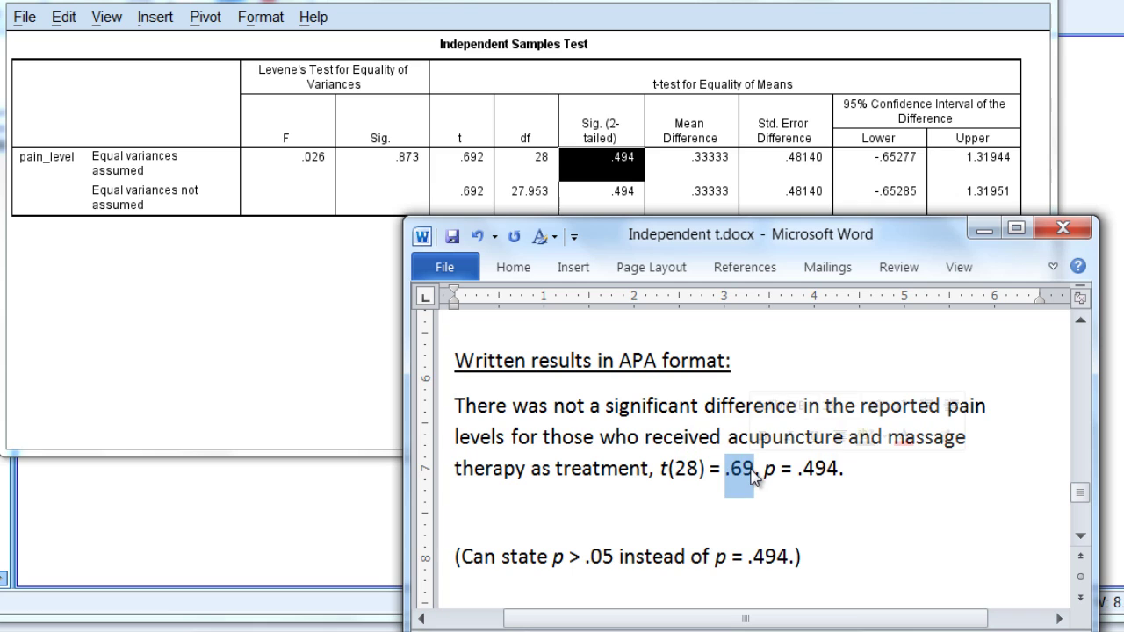
click(468, 159)
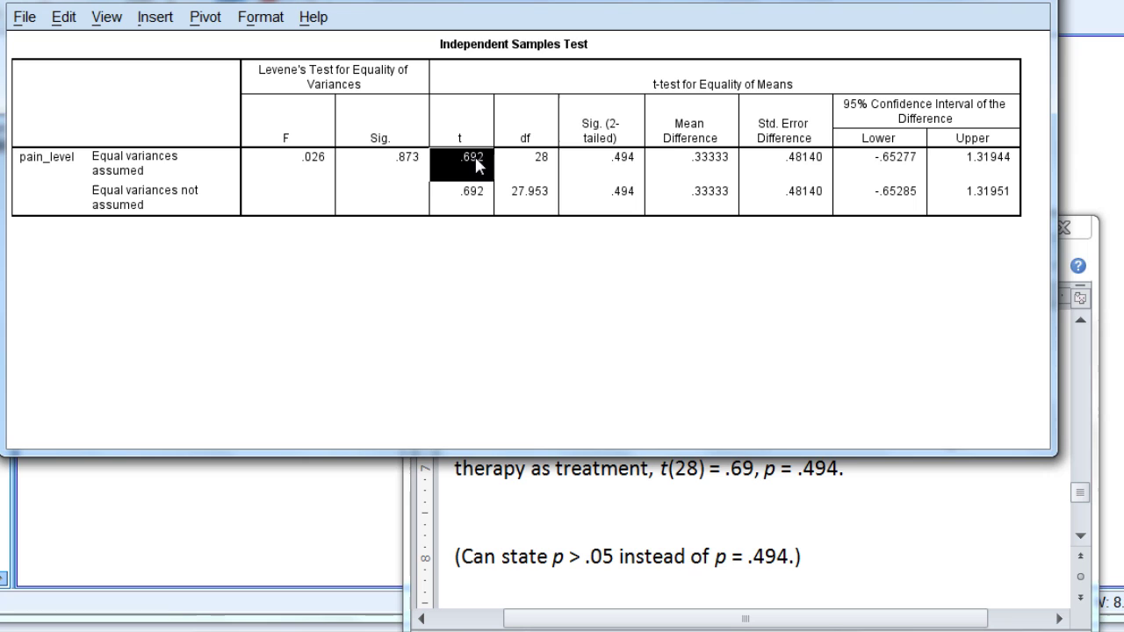
click(720, 511)
- Highlight the reported p = .494 and the alternative p > .05 wording in the note
drag(794, 468, 839, 469)
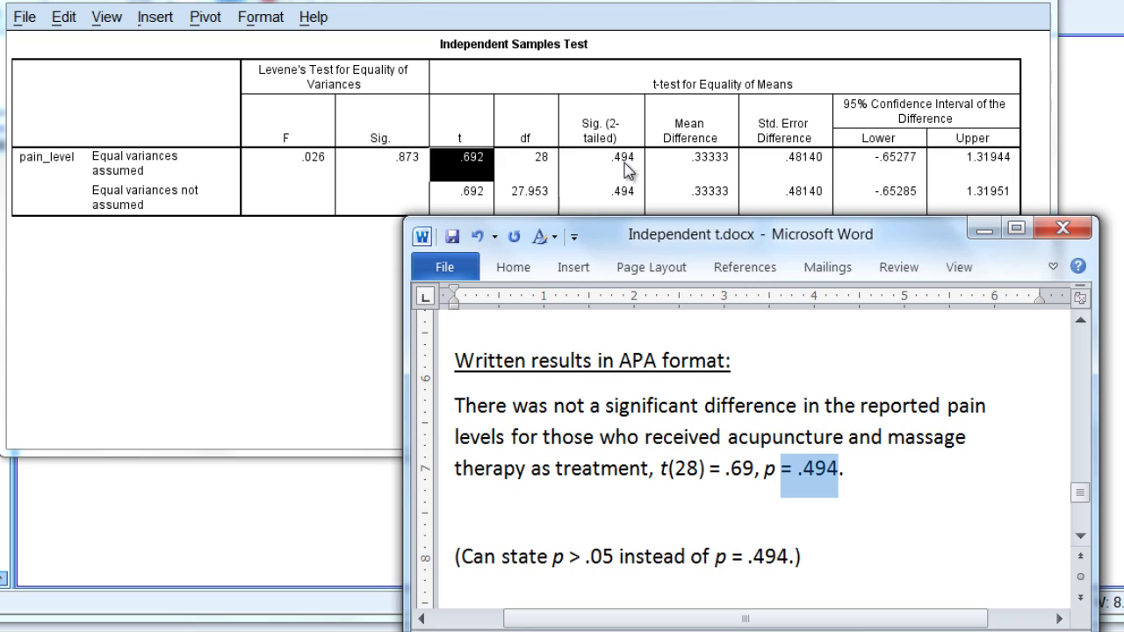
click(687, 468)
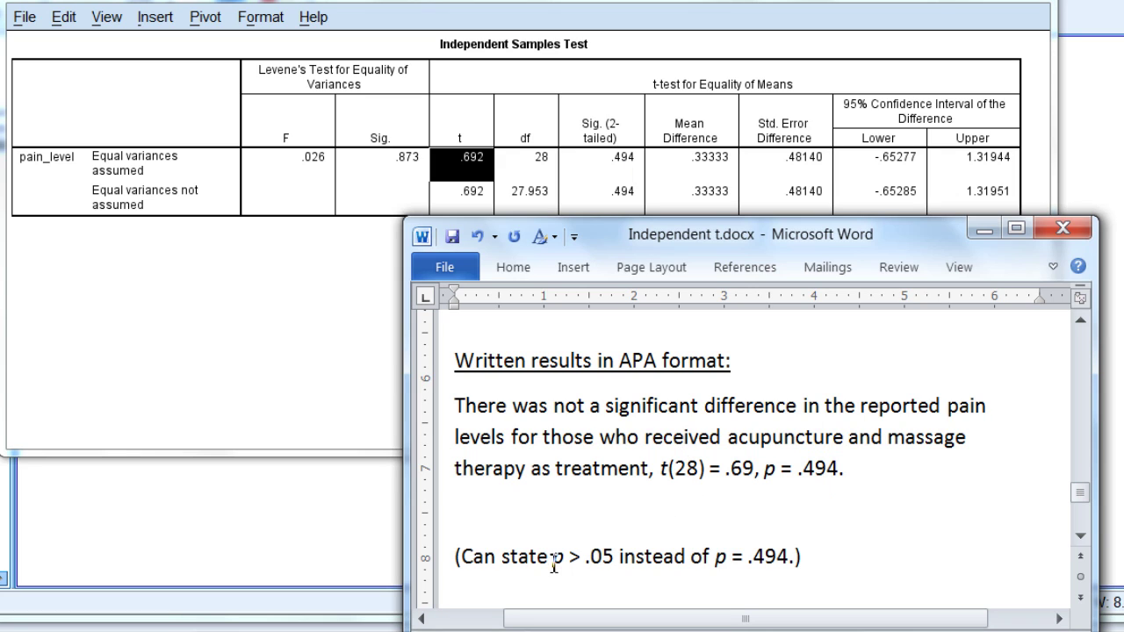
drag(551, 557, 619, 557)
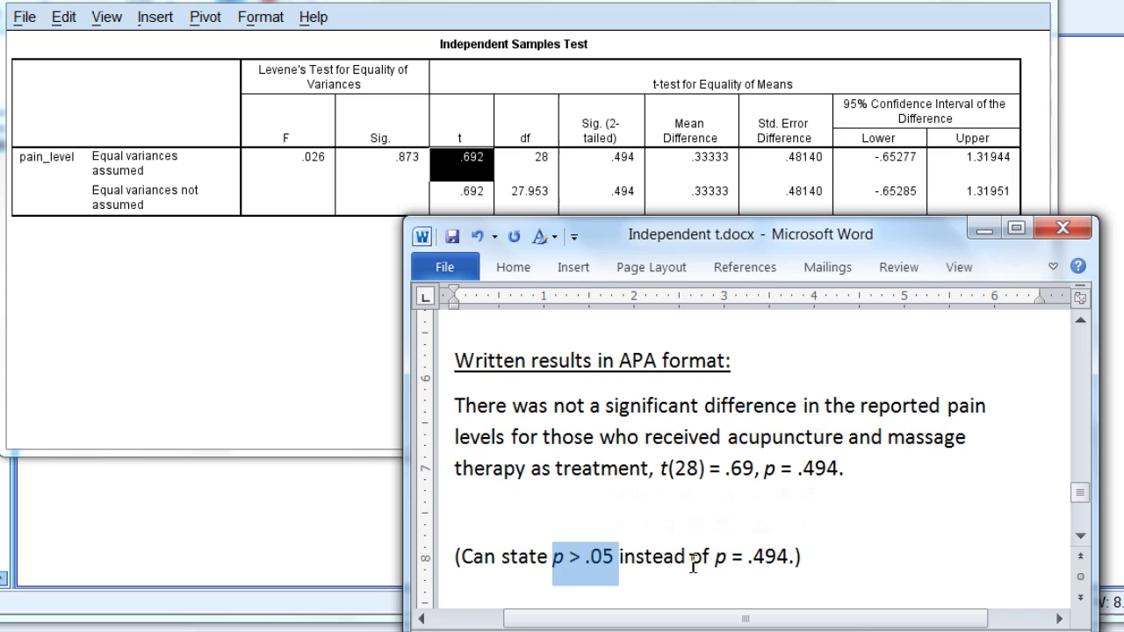
drag(716, 556, 788, 562)
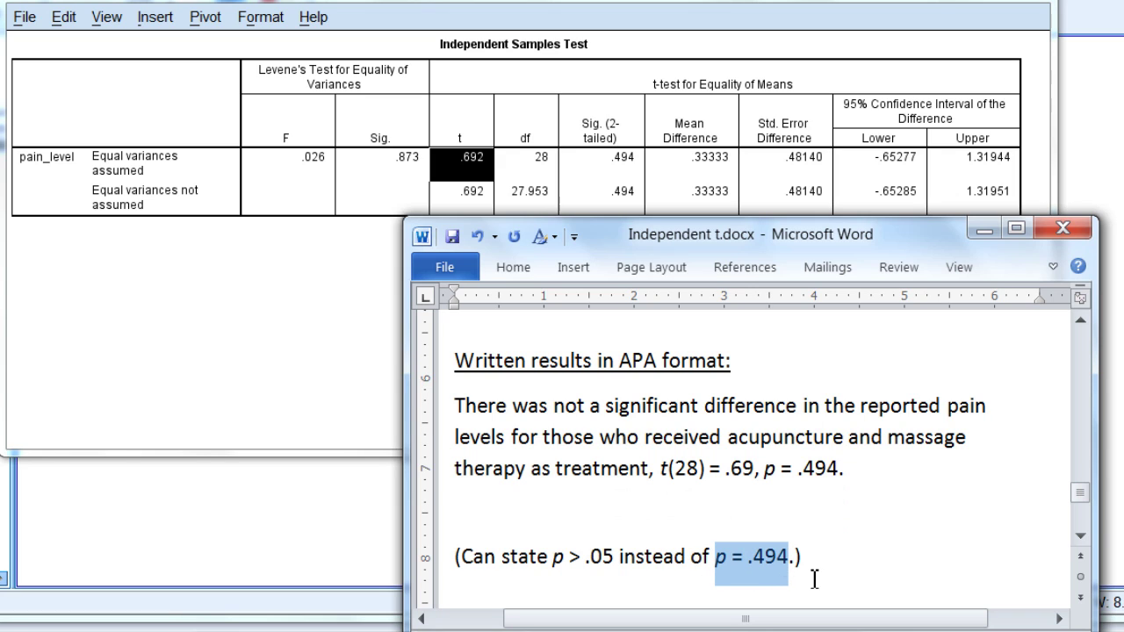
click(820, 461)
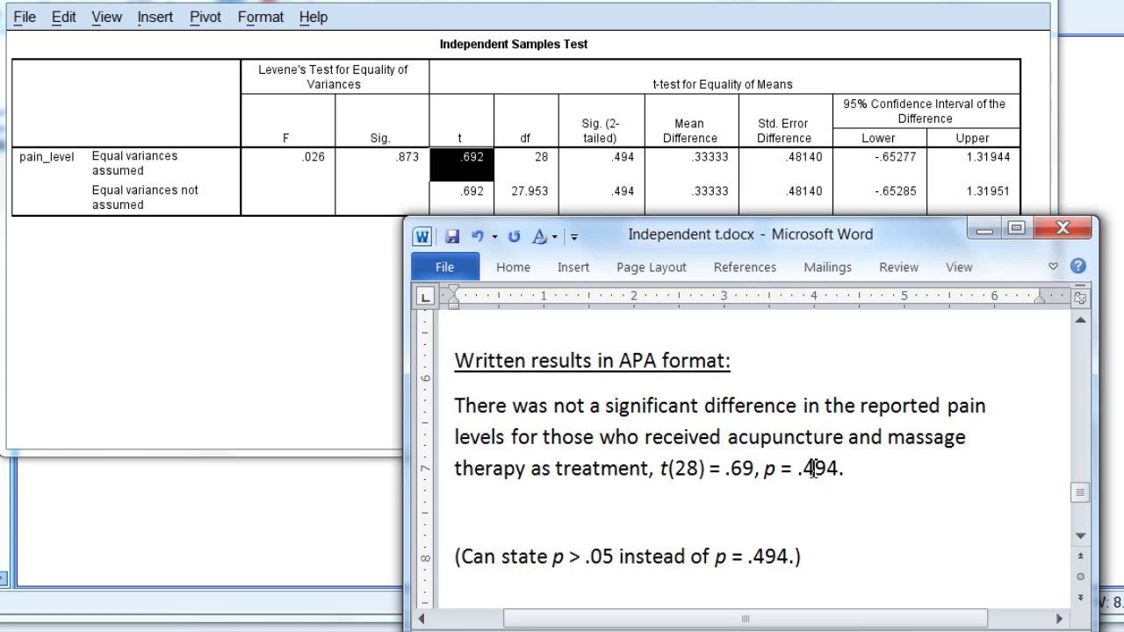
click(859, 509)
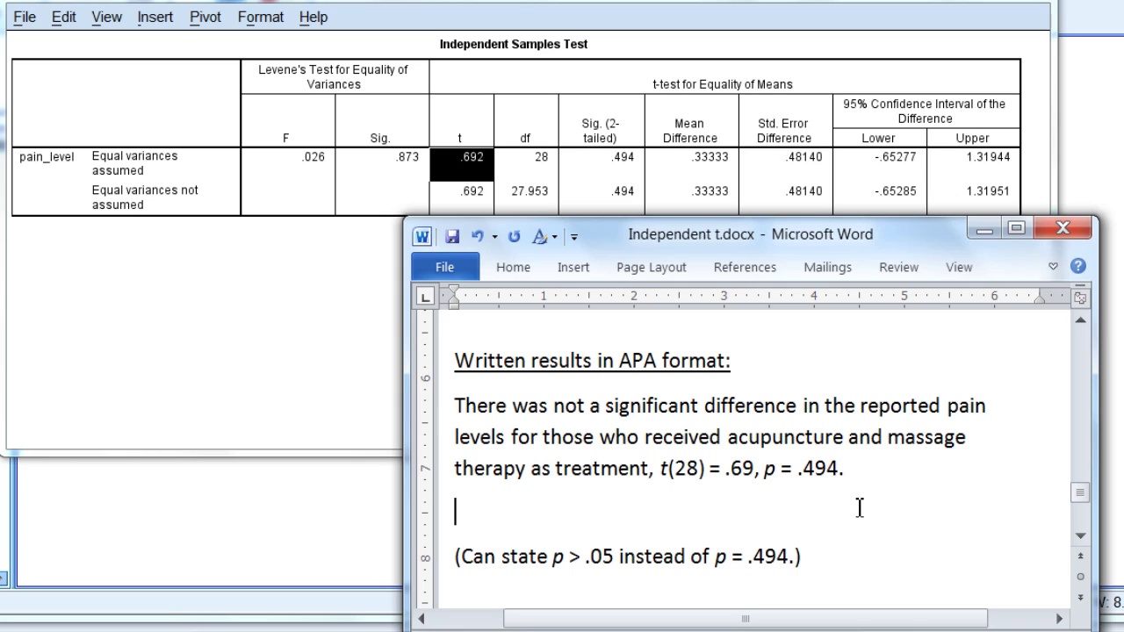